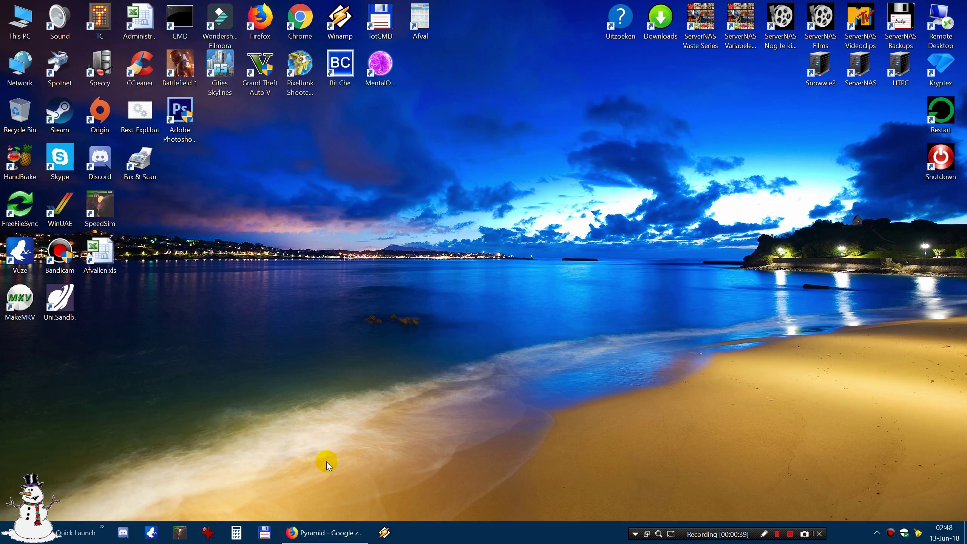
# Step: Switch to Firefox and copy the Wikipedia Pyramid of Khafra picture from the Google image results to the clipboard
pyautogui.click(322, 533)
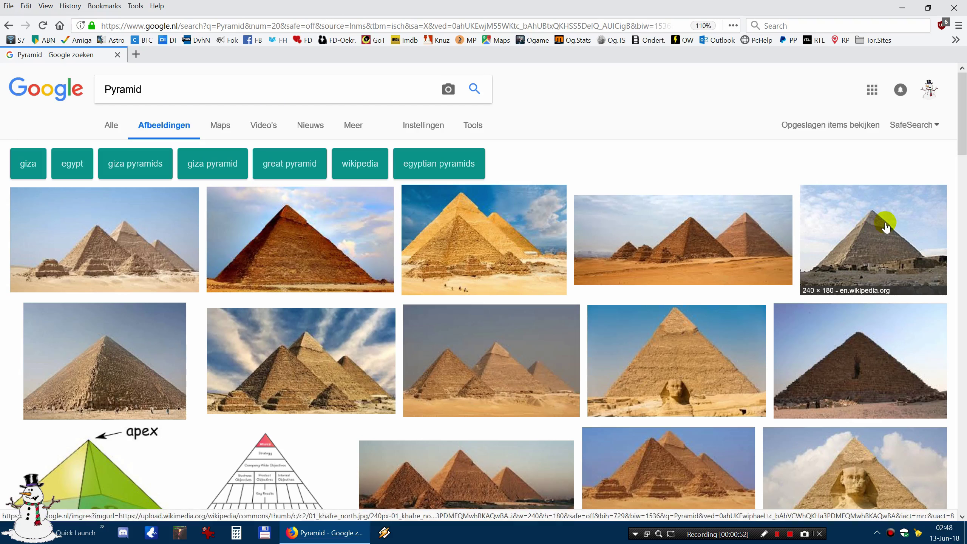
pyautogui.click(903, 8)
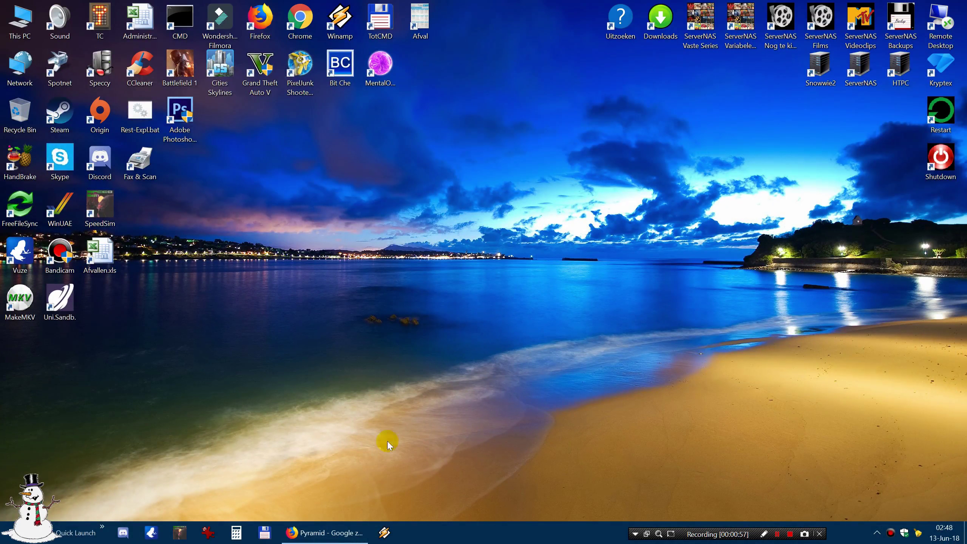
pyautogui.click(326, 539)
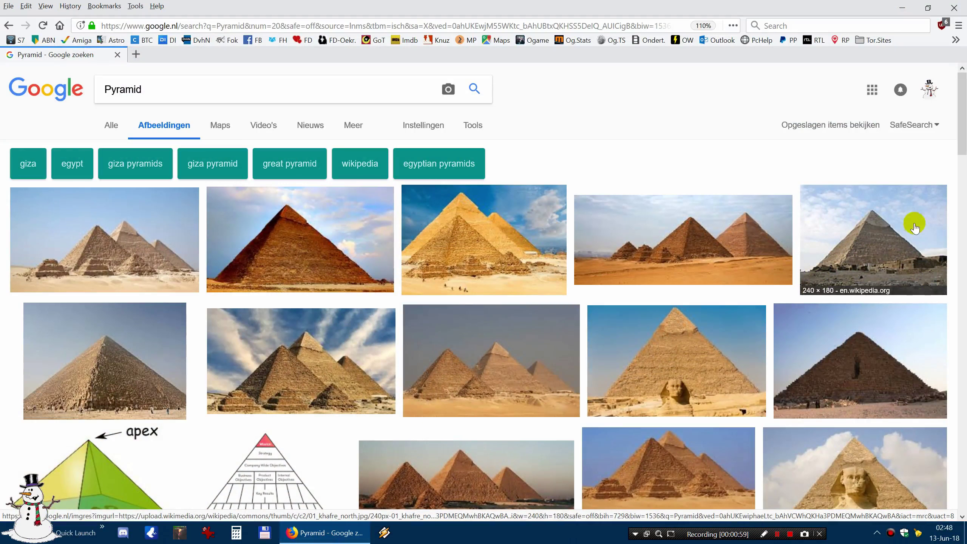
pyautogui.click(866, 236)
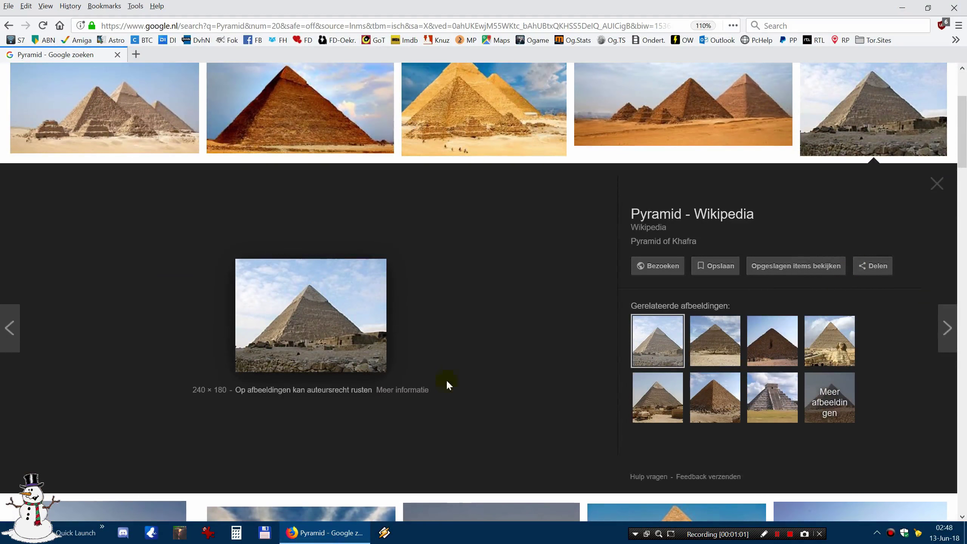
pyautogui.rightClick(296, 294)
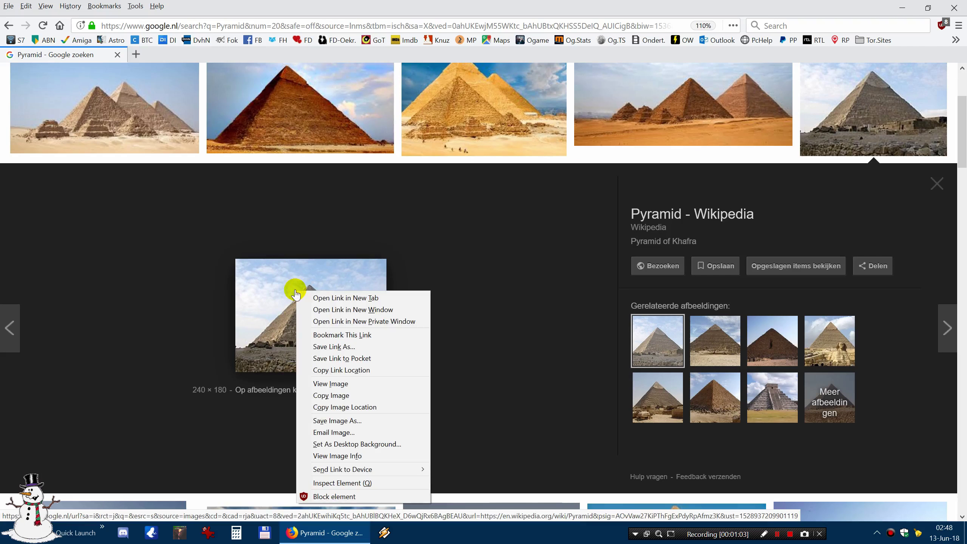
pyautogui.click(349, 396)
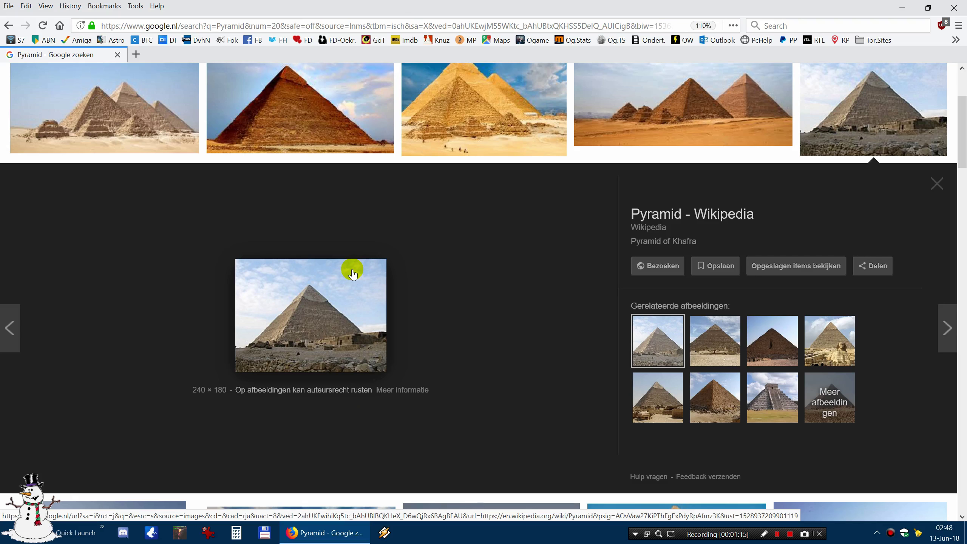
pyautogui.rightClick(293, 311)
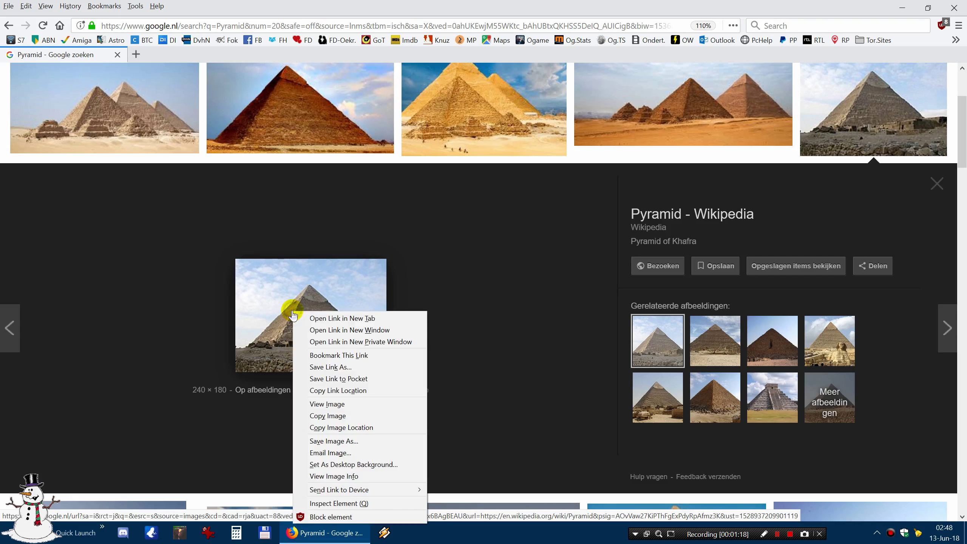
pyautogui.click(340, 417)
pyautogui.click(903, 8)
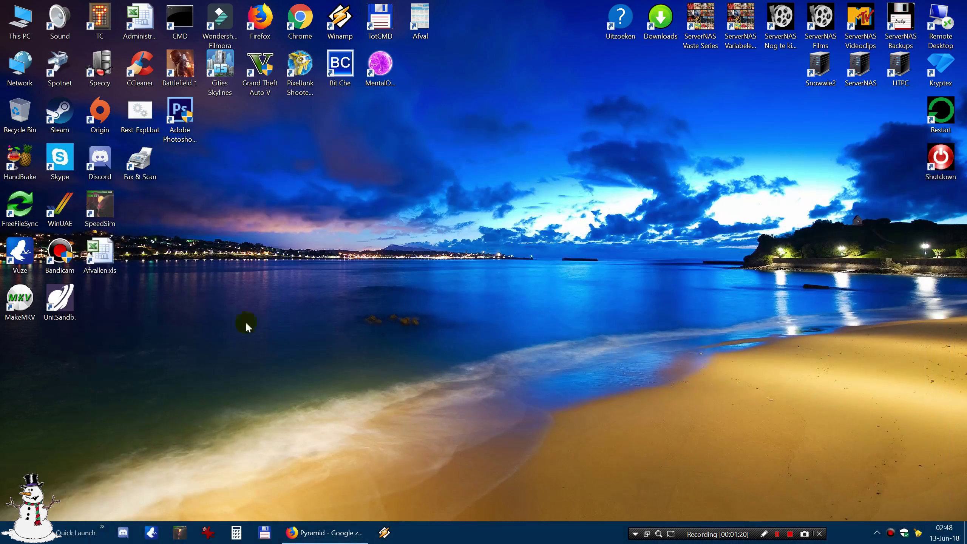
# Step: Start IrfanView, restore its window from full screen, widen it and position it mid-desktop
pyautogui.click(208, 535)
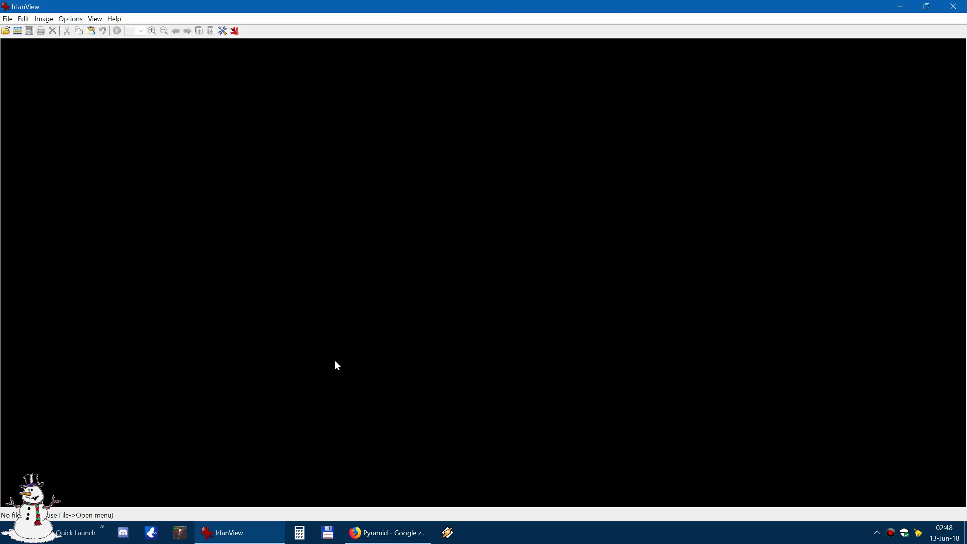
pyautogui.click(924, 11)
pyautogui.moveTo(100, 6); pyautogui.dragTo(393, 91)
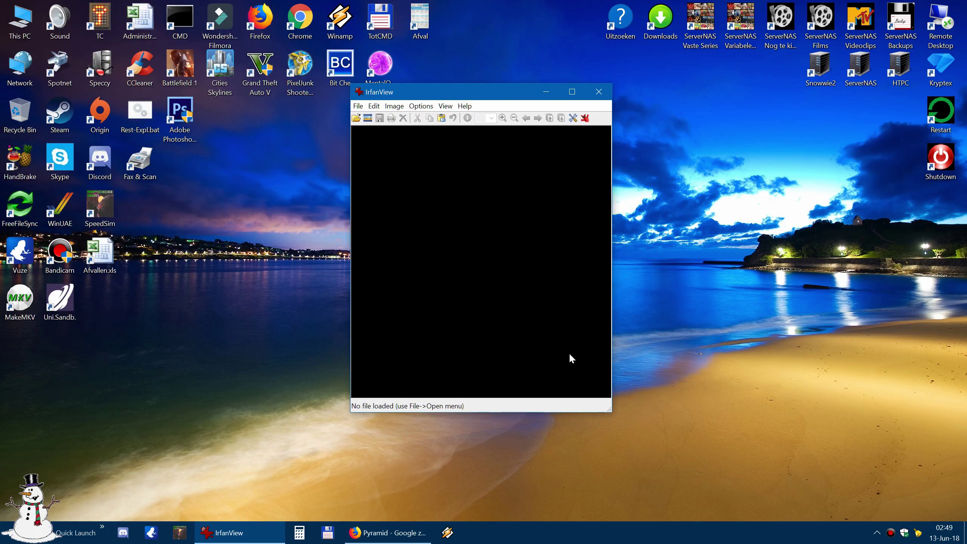
pyautogui.moveTo(612, 416); pyautogui.dragTo(787, 415)
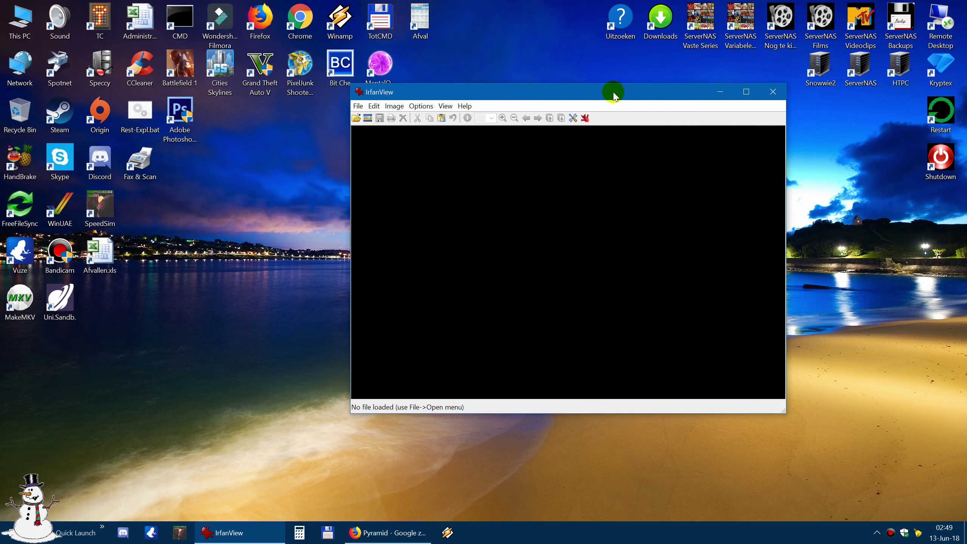
pyautogui.moveTo(611, 93); pyautogui.dragTo(432, 93)
pyautogui.moveTo(374, 90); pyautogui.dragTo(491, 90)
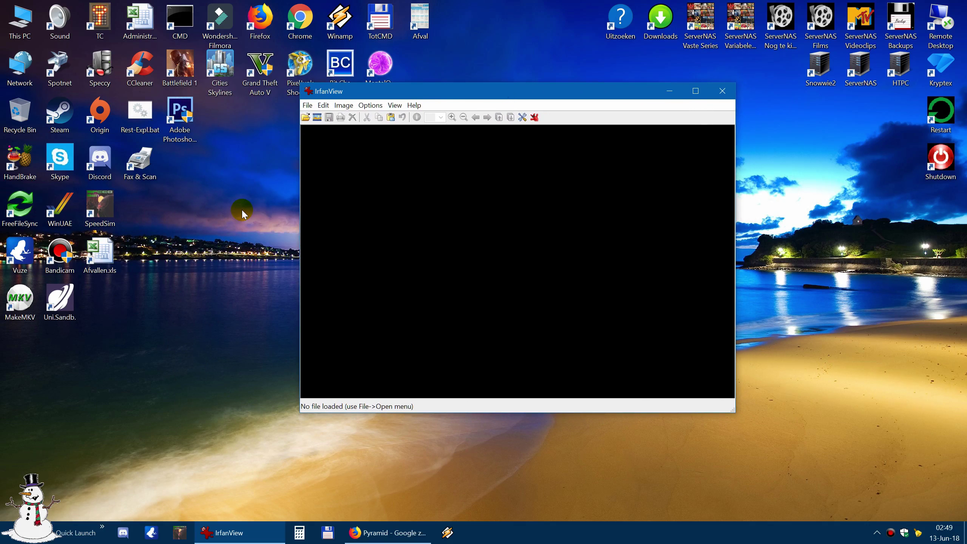
# Step: Paste the copied pyramid picture into IrfanView and move the window nearer the middle of the desktop
pyautogui.click(324, 105)
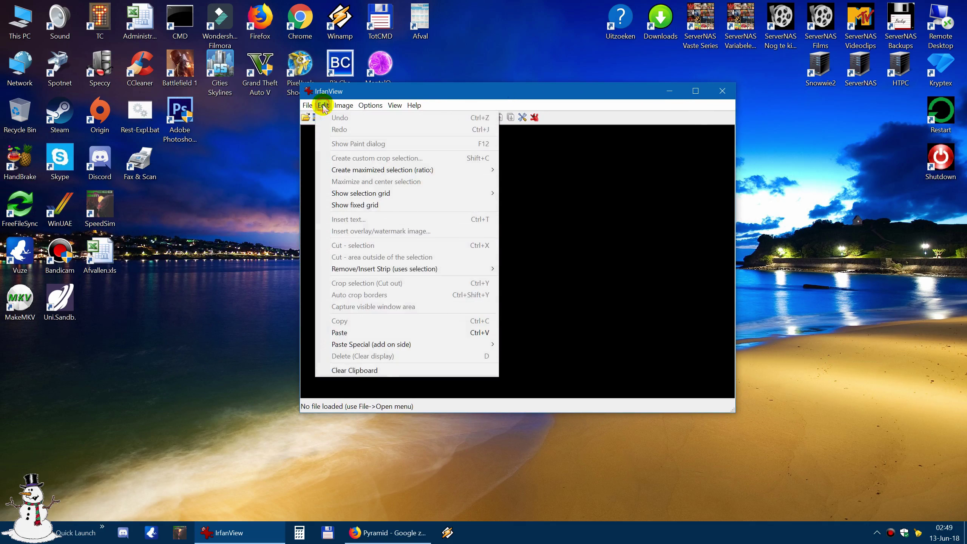
pyautogui.click(356, 338)
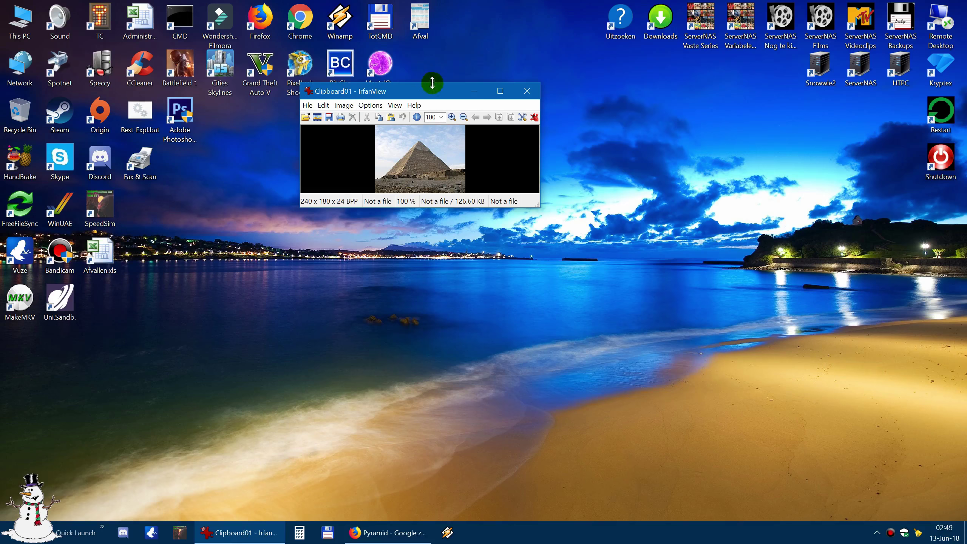
pyautogui.moveTo(432, 88); pyautogui.dragTo(552, 198)
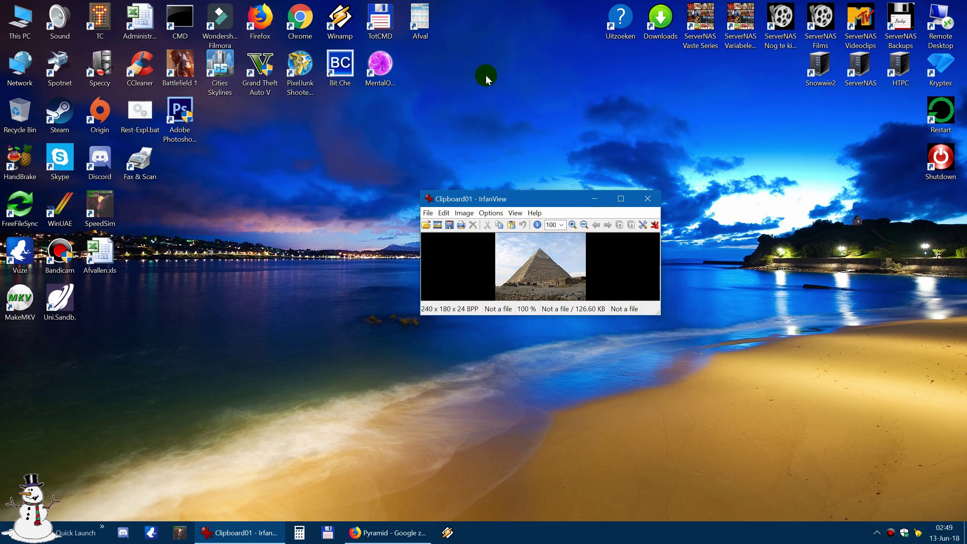
pyautogui.moveTo(106, 198); pyautogui.dragTo(508, 349)
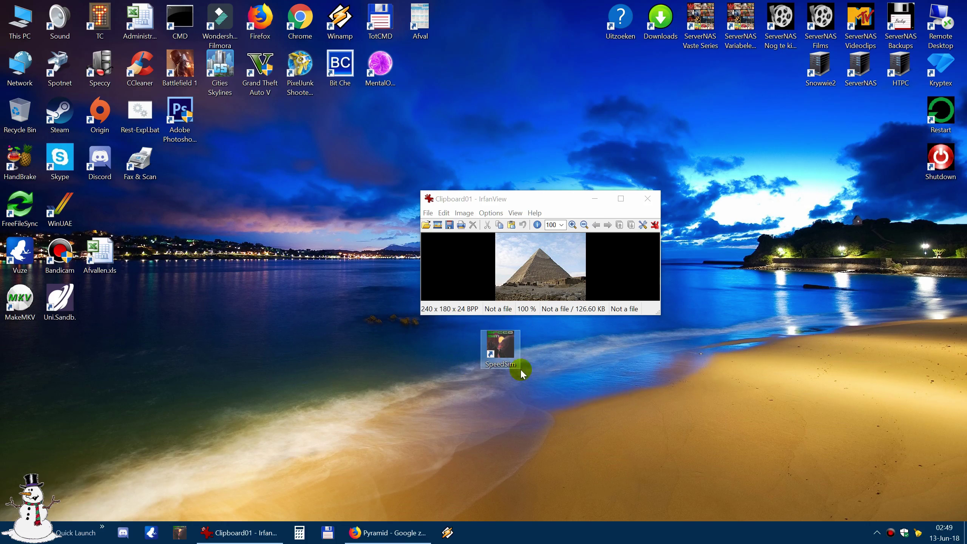
pyautogui.moveTo(512, 332); pyautogui.dragTo(251, 173)
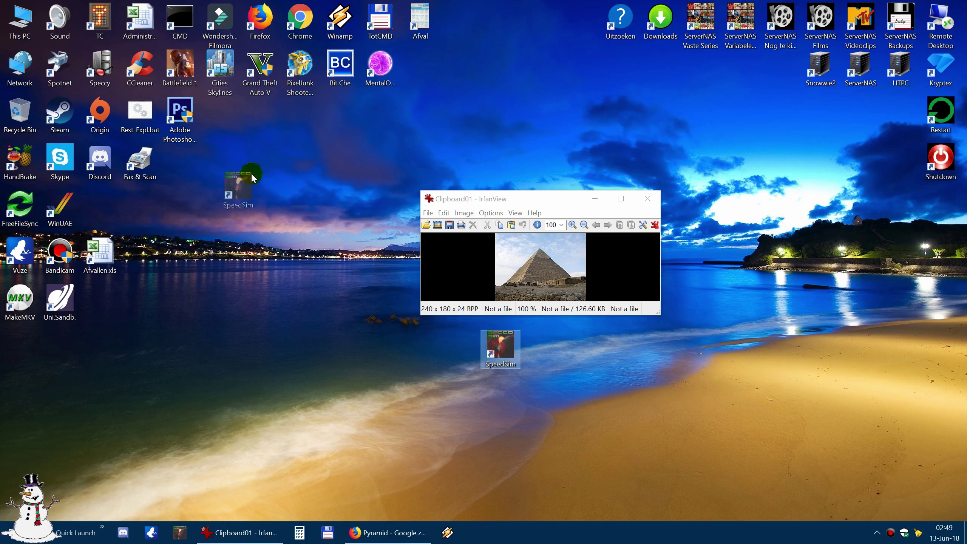
pyautogui.moveTo(98, 211); pyautogui.dragTo(99, 212)
pyautogui.click(154, 285)
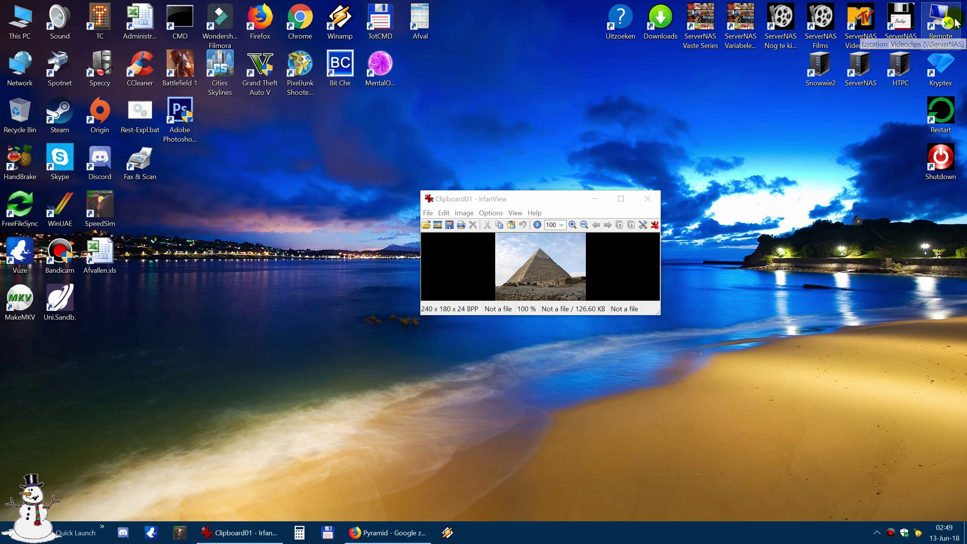
pyautogui.click(862, 91)
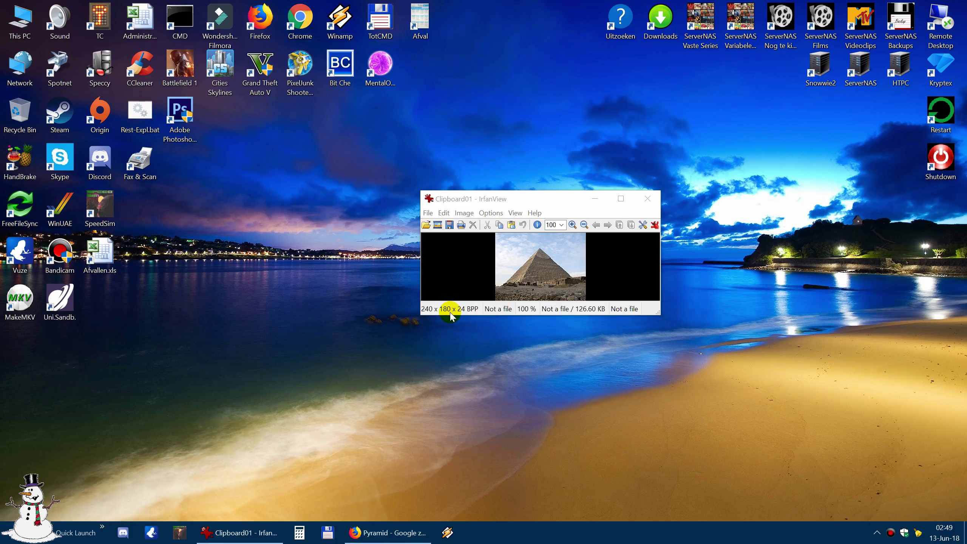
# Step: Reposition the IrfanView window and enlarge the pyramid picture's display to 417%
pyautogui.moveTo(549, 197); pyautogui.dragTo(444, 151)
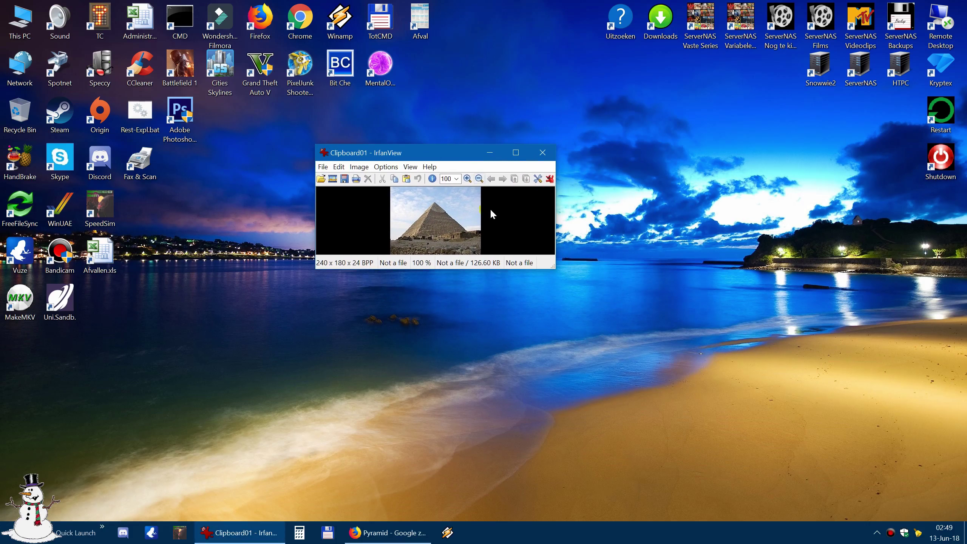
pyautogui.click(468, 179)
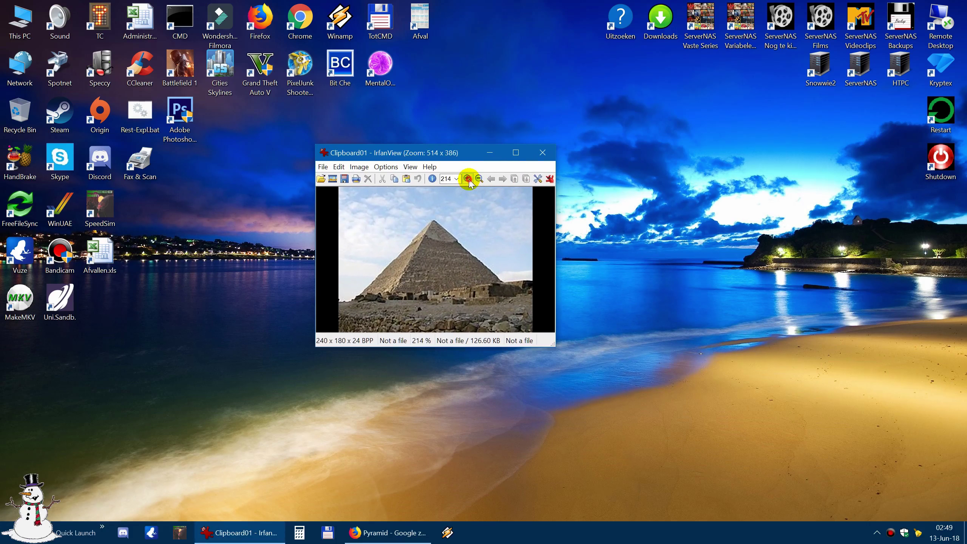
pyautogui.click(468, 178)
pyautogui.click(468, 178)
pyautogui.click(467, 179)
pyautogui.click(468, 179)
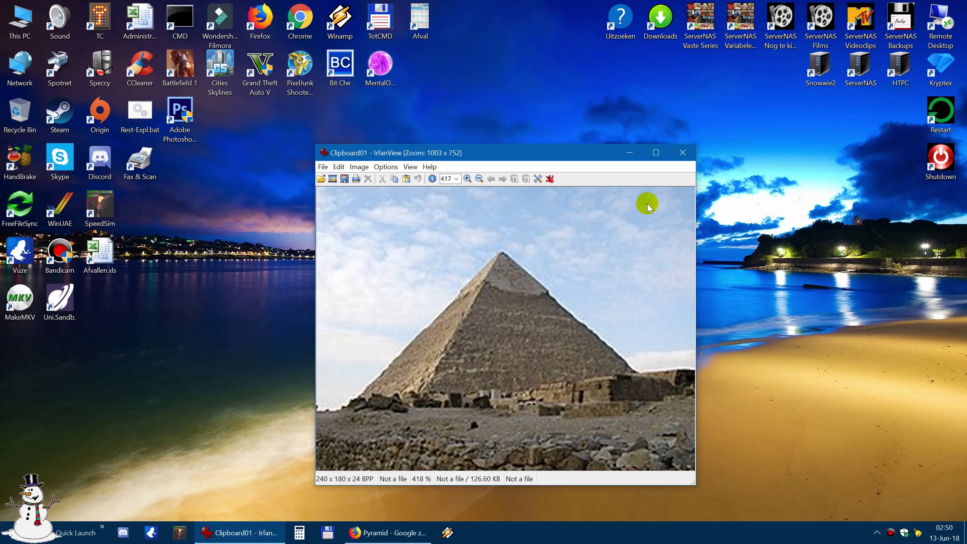
pyautogui.moveTo(646, 203); pyautogui.dragTo(353, 455)
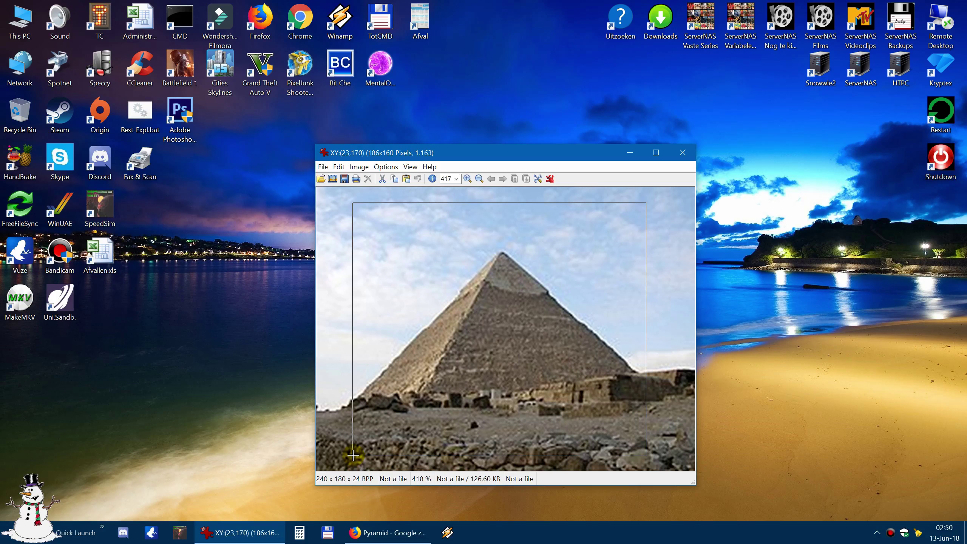
pyautogui.moveTo(353, 455)
pyautogui.mouseDown()
pyautogui.moveTo(381, 157)
pyautogui.moveTo(329, 167)
pyautogui.moveTo(386, 162)
pyautogui.moveTo(382, 153)
pyautogui.moveTo(356, 324)
pyautogui.moveTo(361, 473)
pyautogui.moveTo(358, 456)
pyautogui.moveTo(631, 460)
pyautogui.moveTo(351, 472)
pyautogui.moveTo(370, 450)
pyautogui.mouseUp()
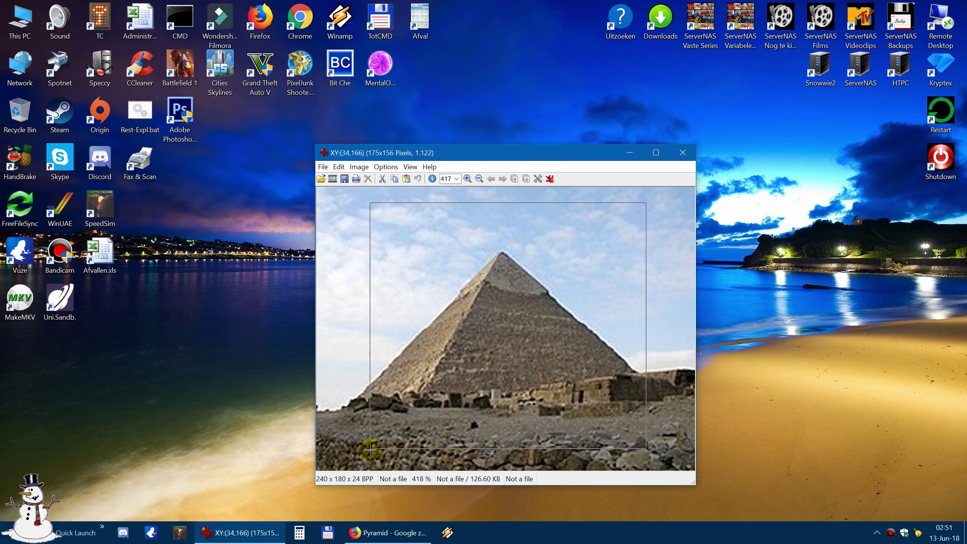
pyautogui.moveTo(371, 450); pyautogui.dragTo(369, 450)
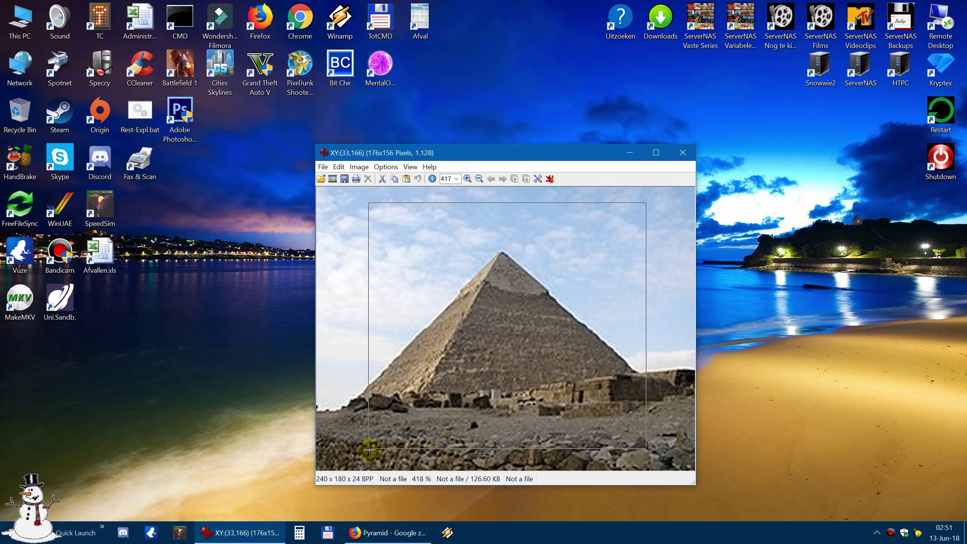
pyautogui.moveTo(369, 451); pyautogui.dragTo(368, 451)
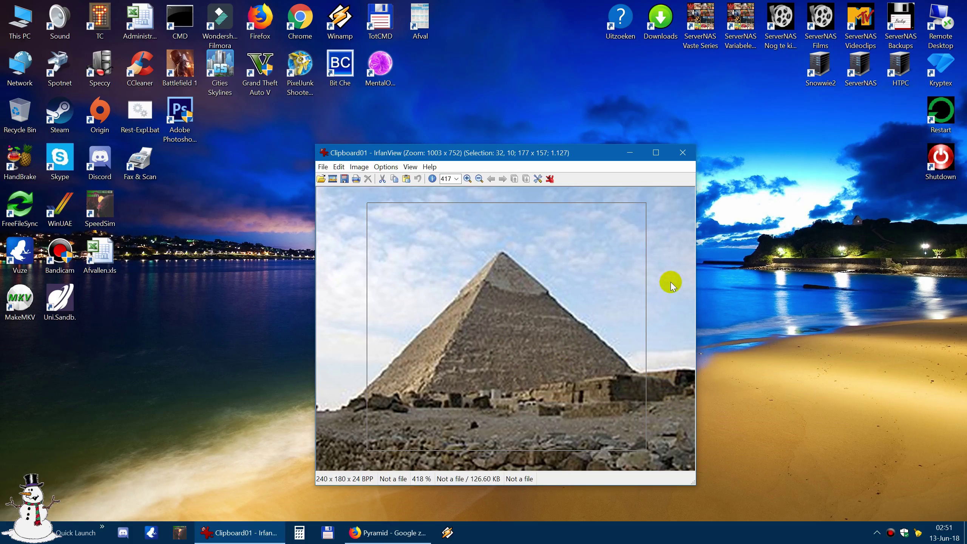
pyautogui.click(337, 262)
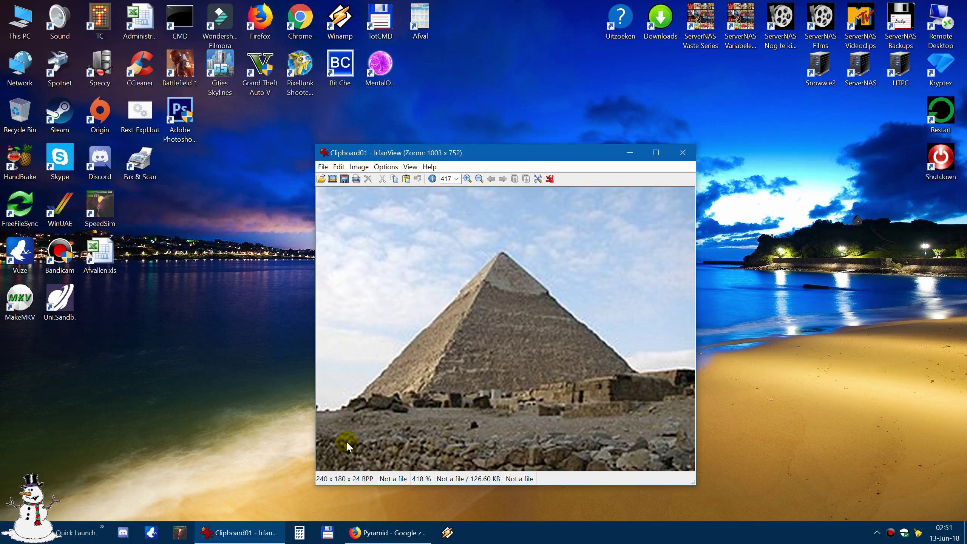
# Step: Crop the picture to a selection of about 194 x 161 pixels around the pyramid
pyautogui.moveTo(347, 443); pyautogui.dragTo(654, 192)
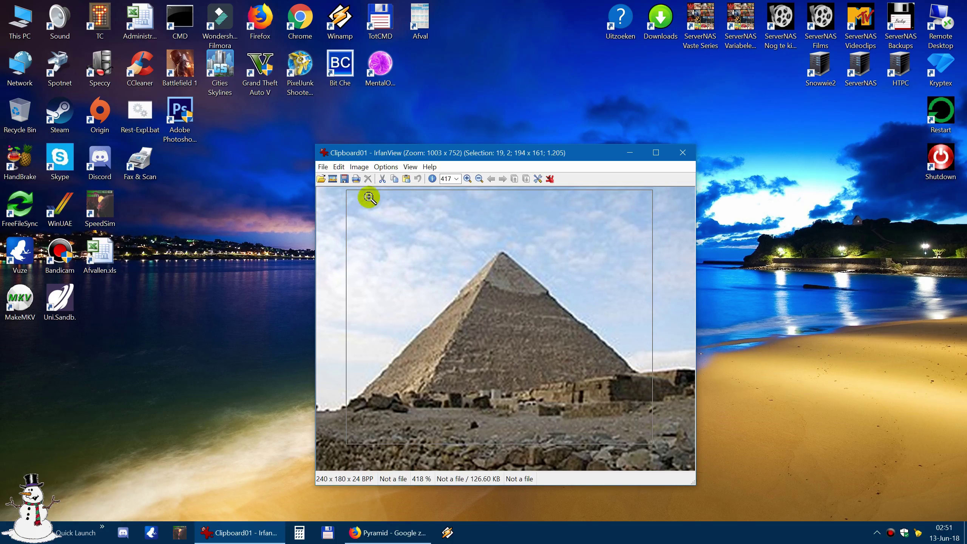
pyautogui.click(339, 167)
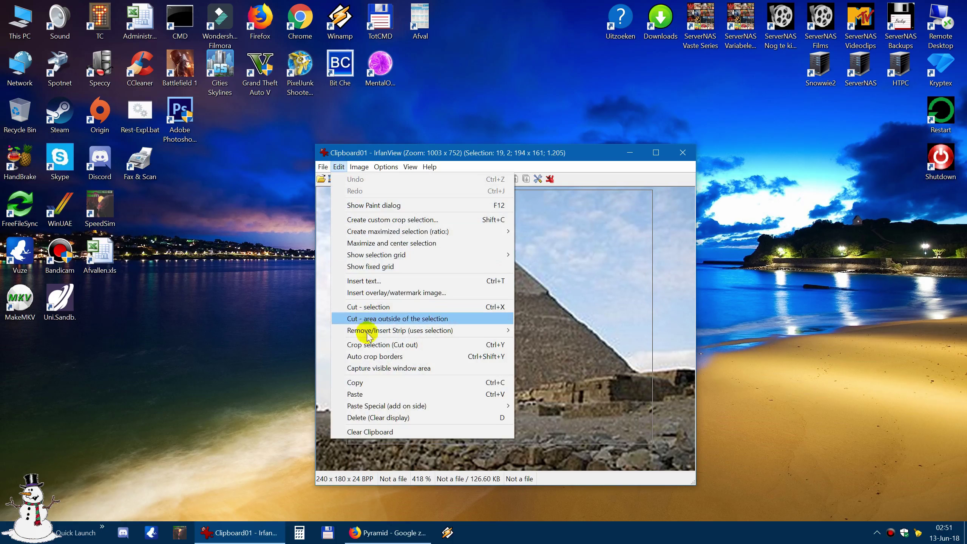
pyautogui.click(424, 345)
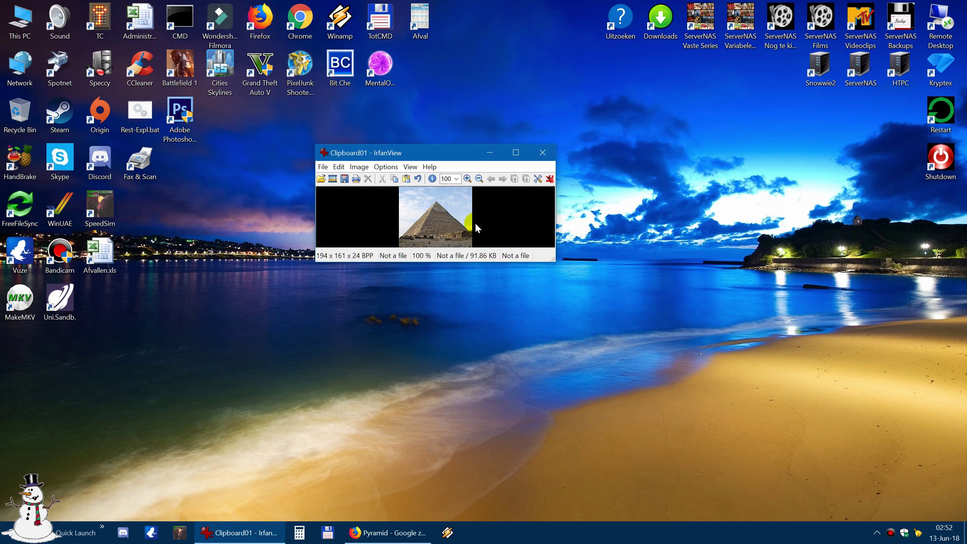
pyautogui.click(359, 168)
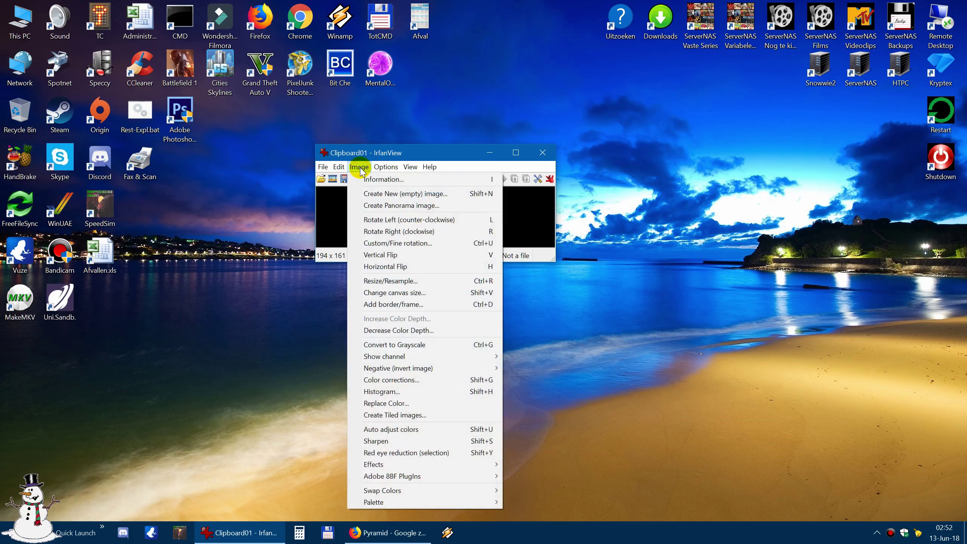
pyautogui.click(403, 282)
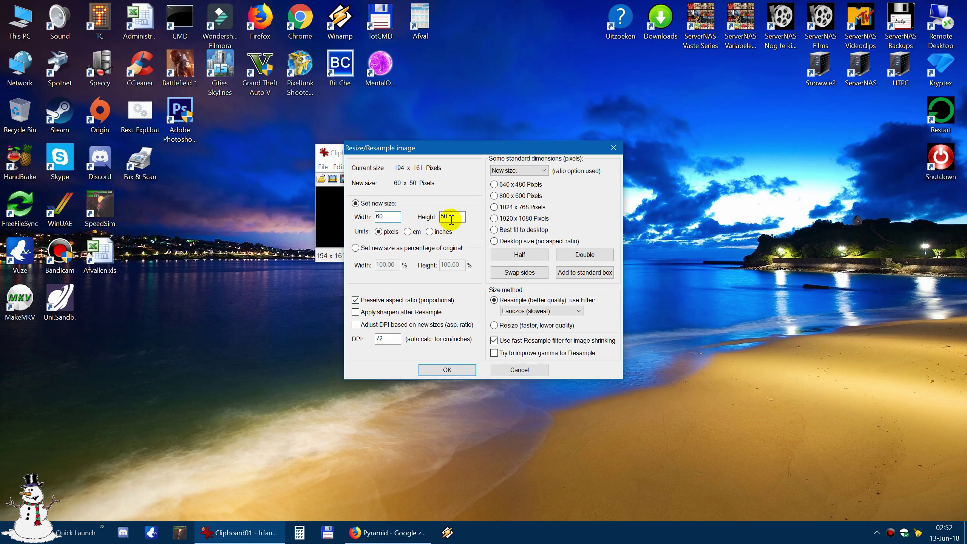
pyautogui.click(510, 373)
# Step: Resize the cropped picture to 60 x 60 pixels without preserving the aspect ratio and move the IrfanView window to mid-desktop
pyautogui.click(323, 166)
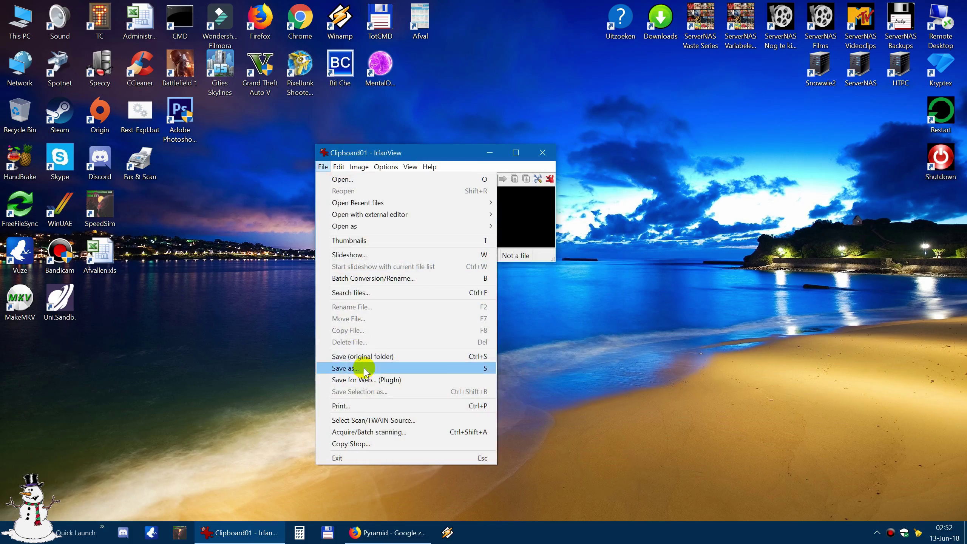
pyautogui.moveTo(339, 166)
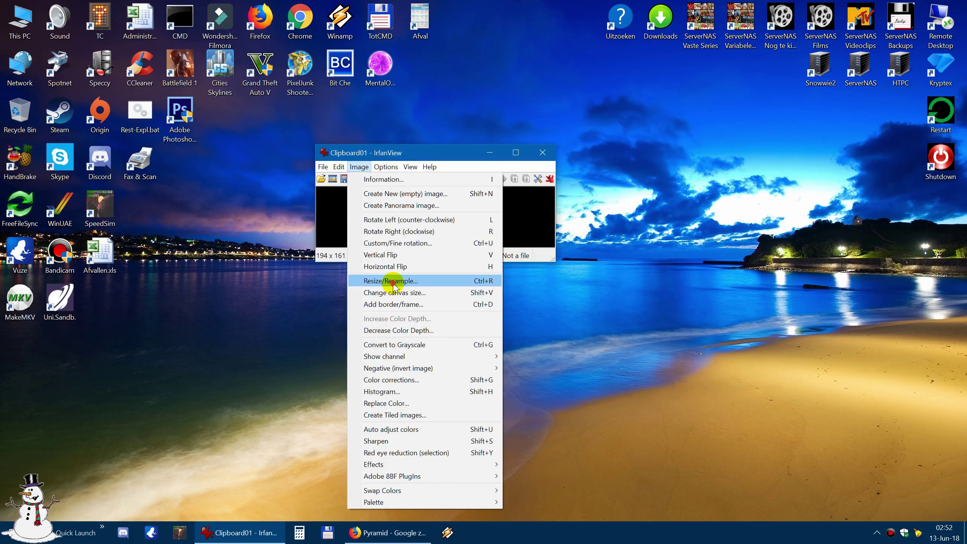
pyautogui.click(392, 284)
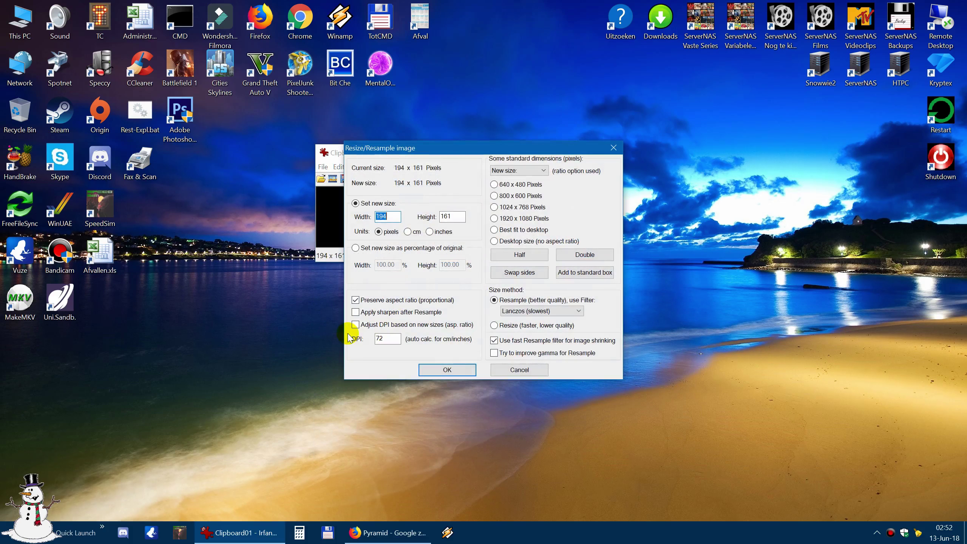
pyautogui.click(356, 300)
pyautogui.doubleClick(387, 216)
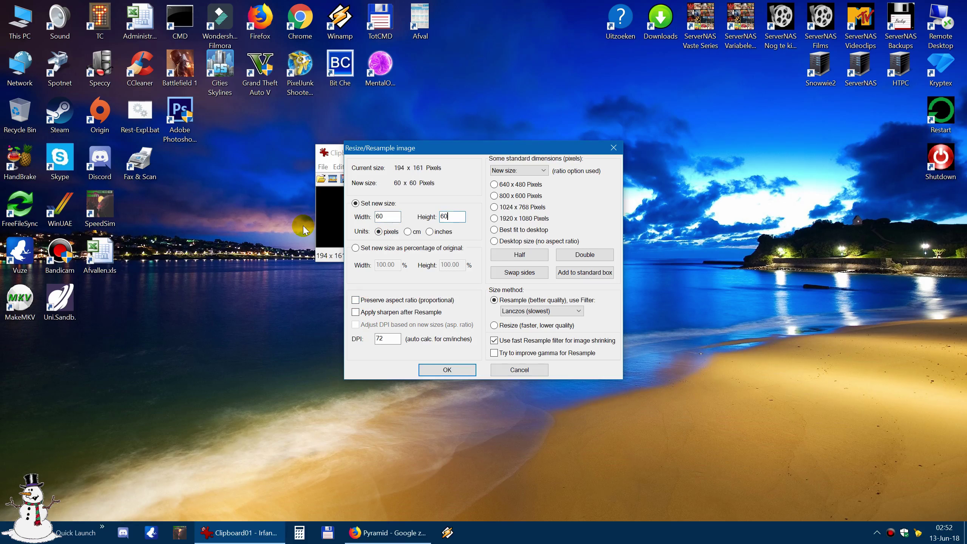
pyautogui.click(456, 371)
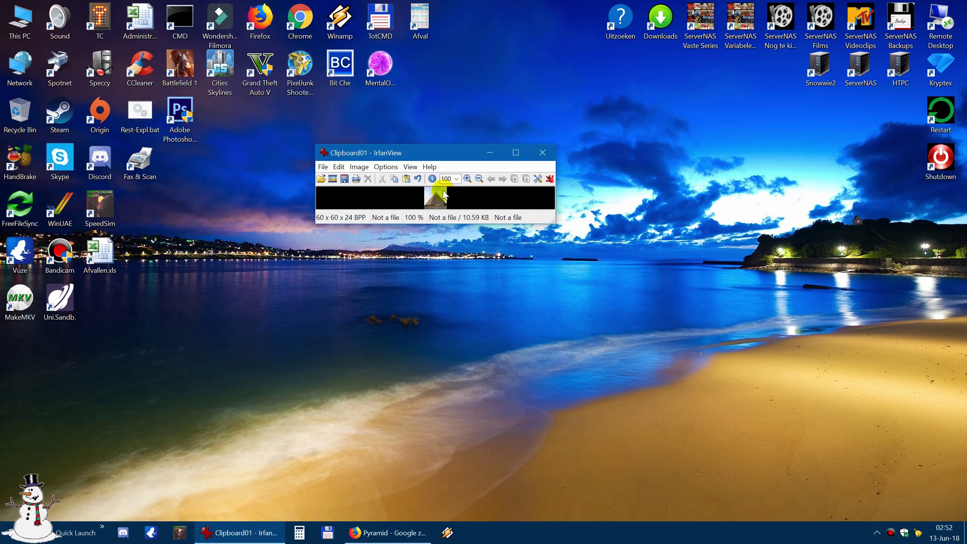
pyautogui.moveTo(439, 152); pyautogui.dragTo(480, 227)
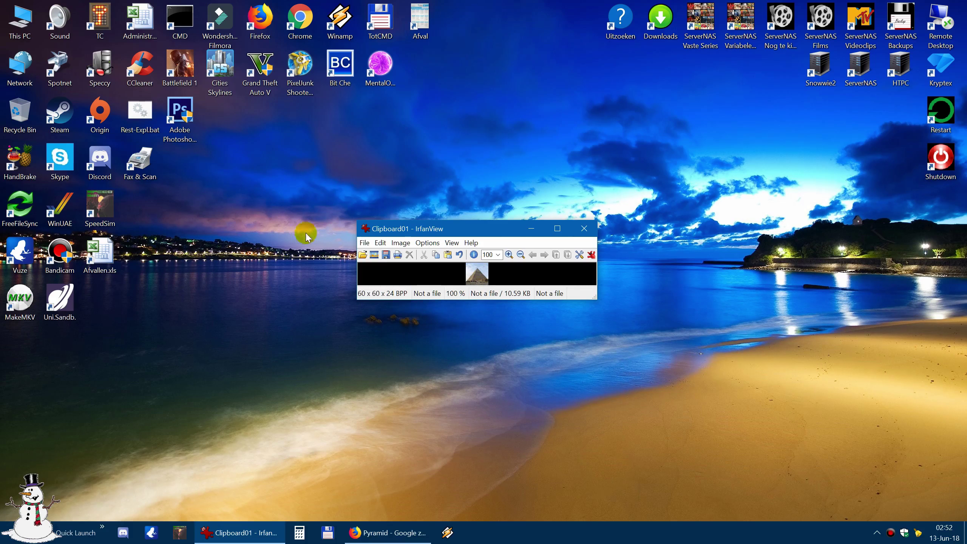
# Step: Begin saving the picture as a new file, choose the Images folder on drive C: and rearrange the save windows
pyautogui.click(365, 243)
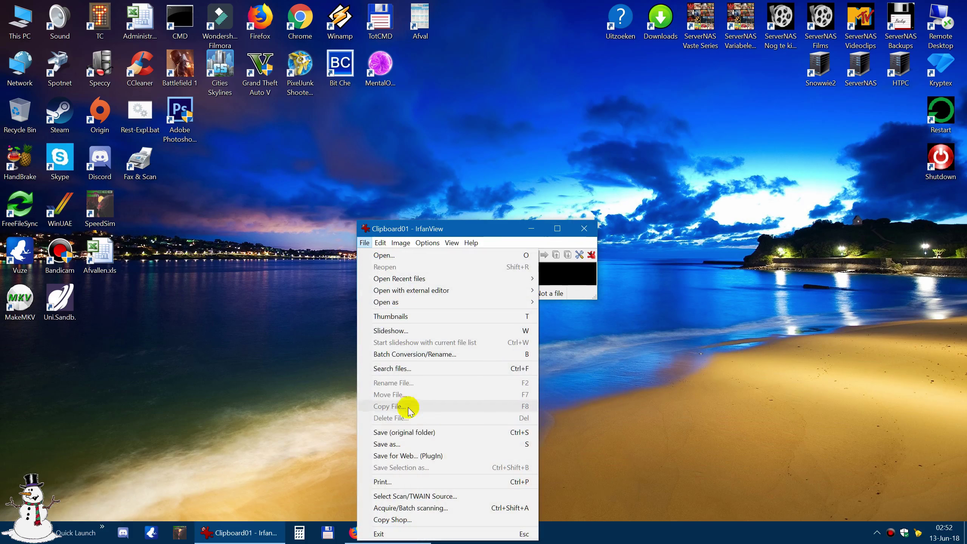
pyautogui.click(401, 445)
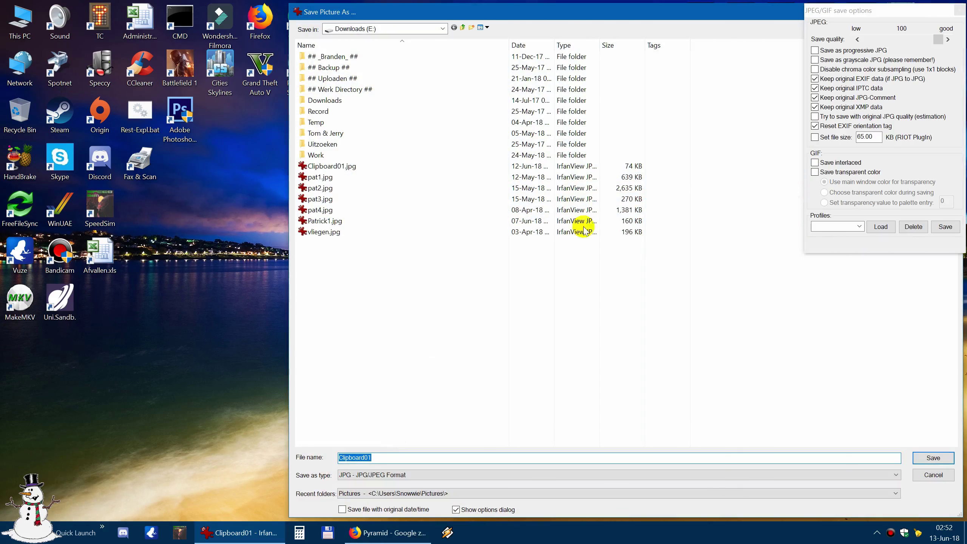
pyautogui.moveTo(437, 16); pyautogui.dragTo(352, 17)
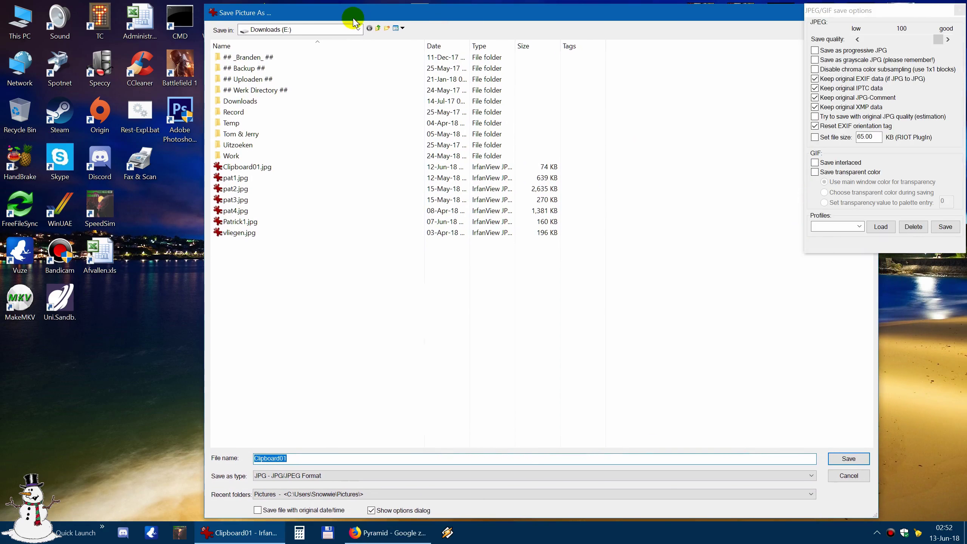
pyautogui.click(358, 30)
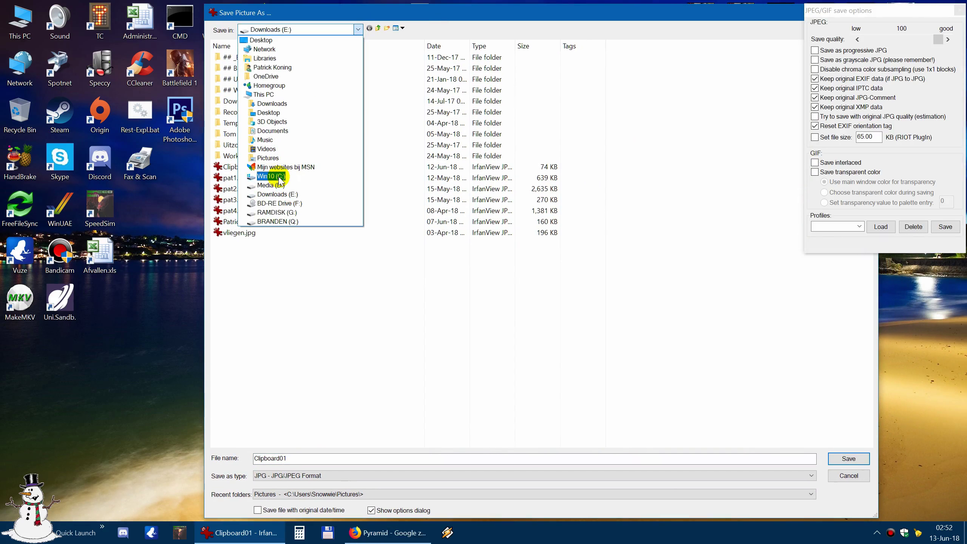
pyautogui.click(279, 178)
pyautogui.doubleClick(231, 155)
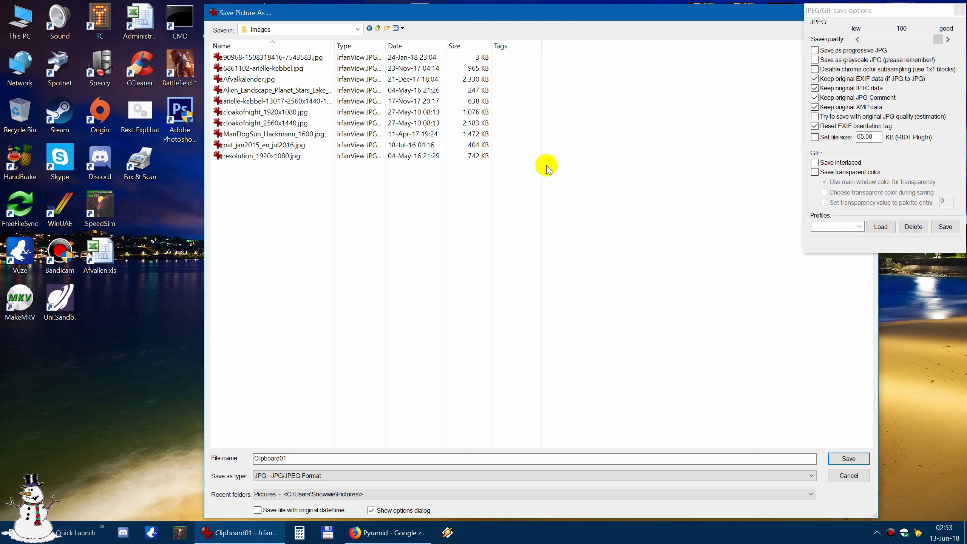
pyautogui.moveTo(883, 11); pyautogui.dragTo(683, 72)
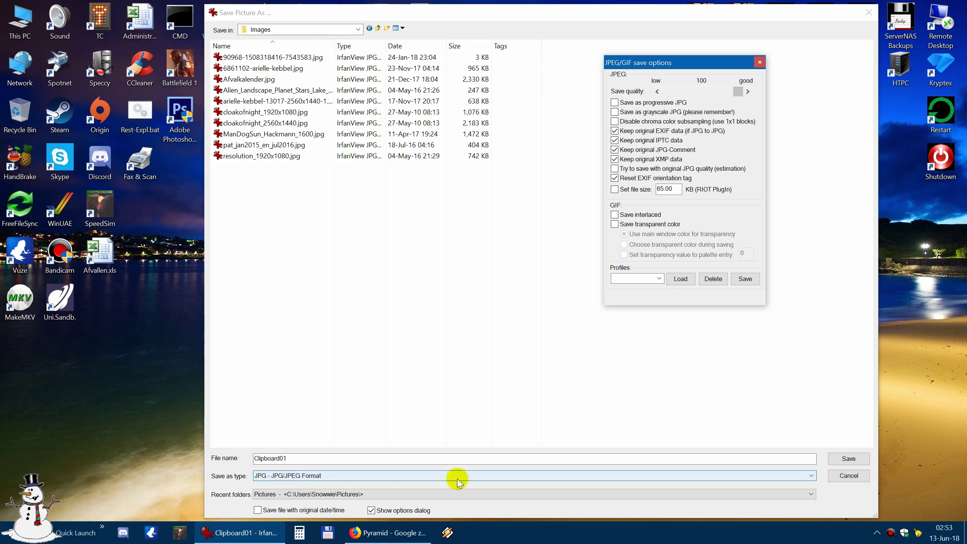
# Step: Set the save format to ICO - Windows Icon and name the file Pyramid
pyautogui.click(811, 476)
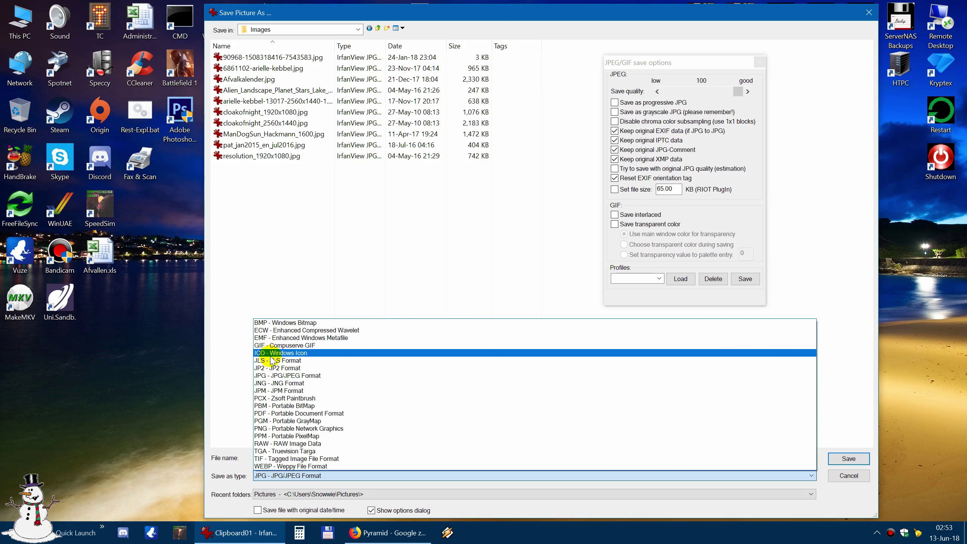
pyautogui.click(290, 354)
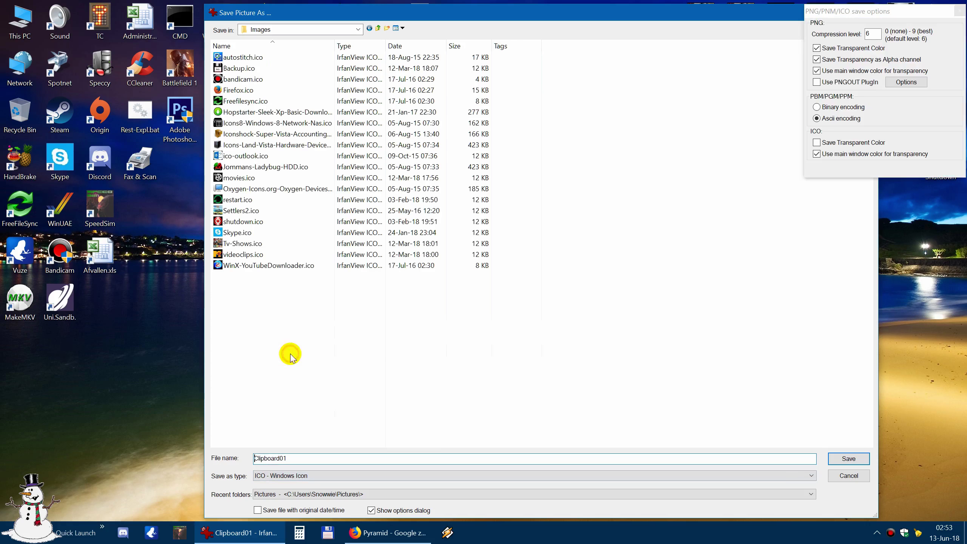
pyautogui.doubleClick(299, 459)
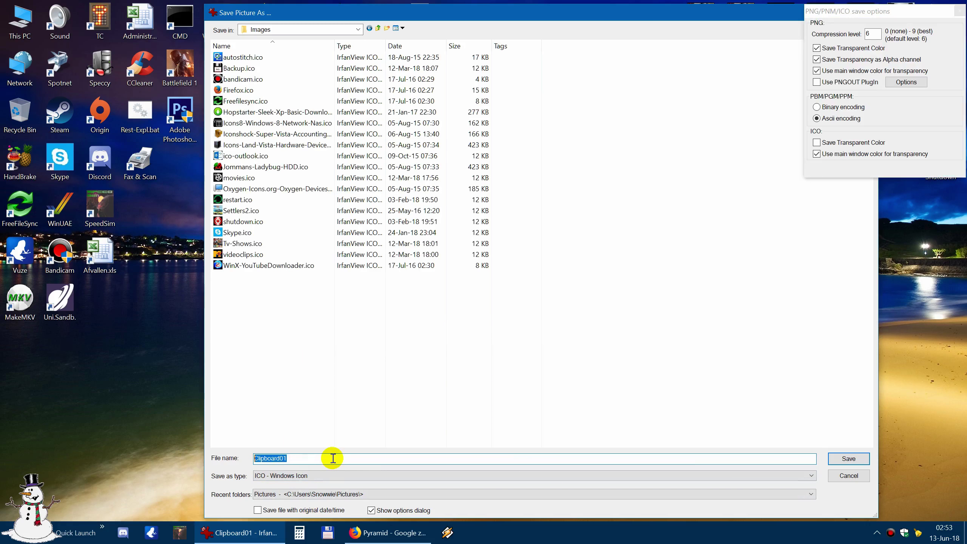
pyautogui.write('Pyramid')
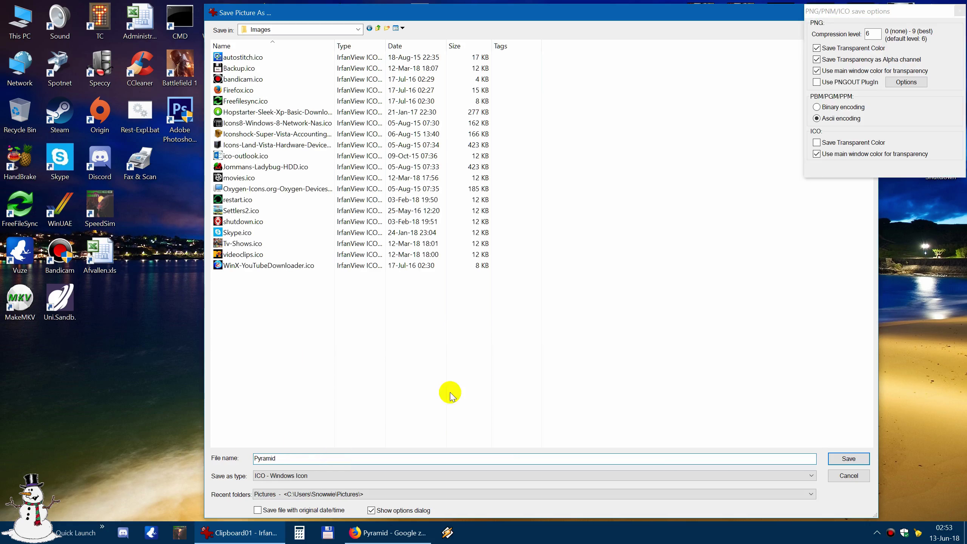
# Step: Save the Pyramid icon with the compression level set to 1 and close IrfanView
pyautogui.click(869, 35)
pyautogui.doubleClick(874, 34)
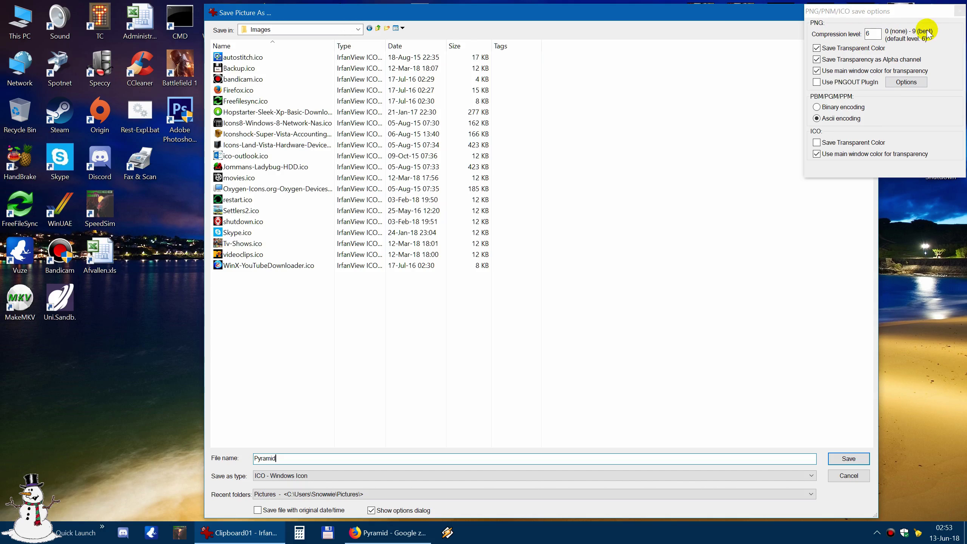
pyautogui.click(874, 35)
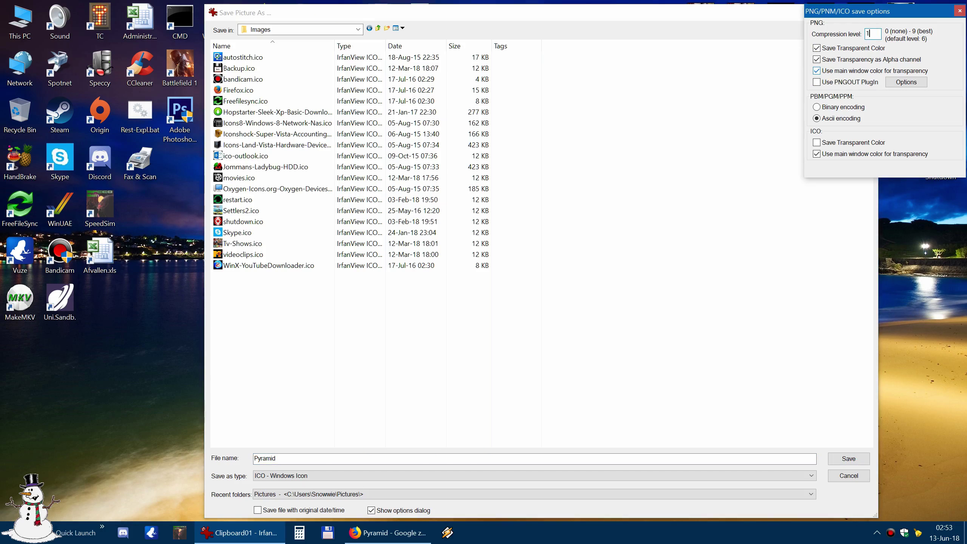
pyautogui.click(856, 459)
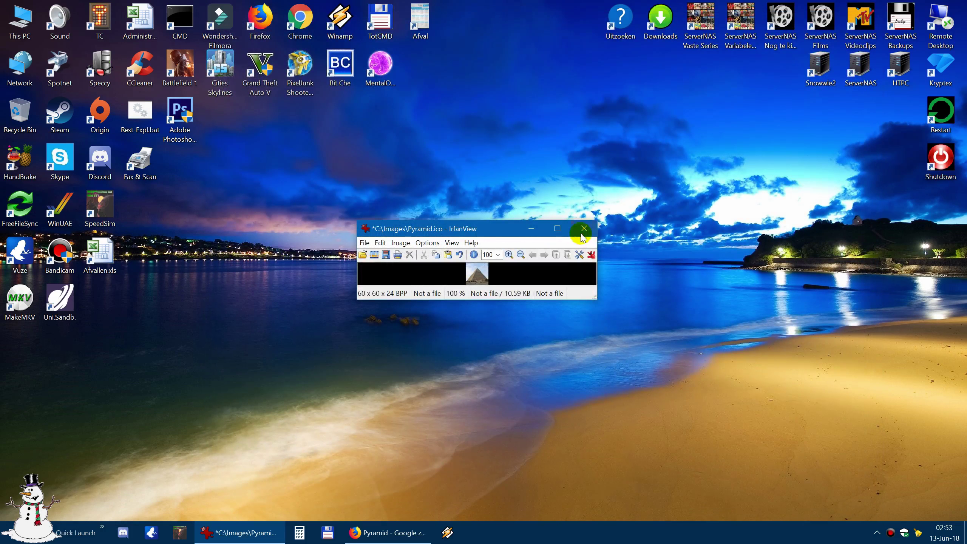
pyautogui.click(583, 230)
# Step: Browse to C:\Images in File Explorer, inspect the details of Pyramid.ico and close the folder window
pyautogui.rightClick(27, 31)
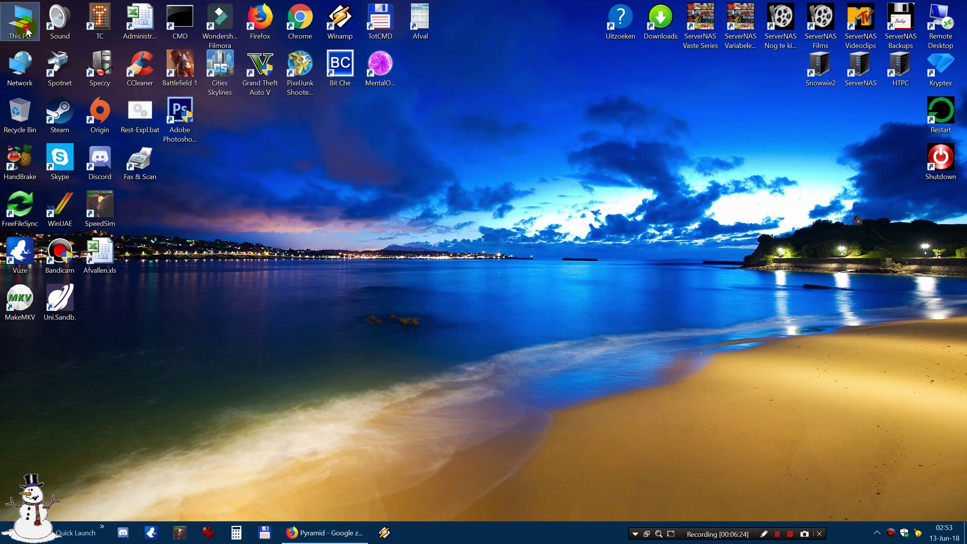
pyautogui.doubleClick(27, 31)
pyautogui.doubleClick(150, 121)
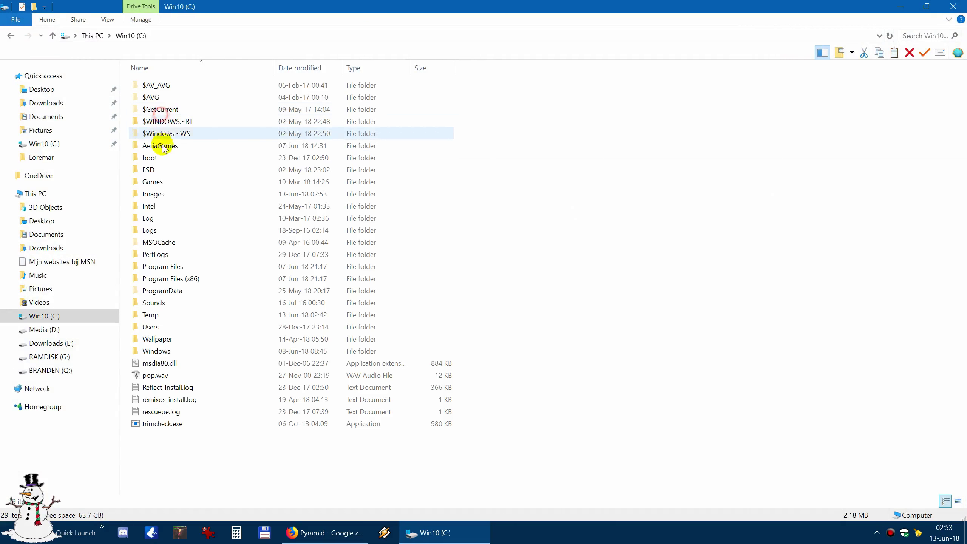
pyautogui.doubleClick(157, 193)
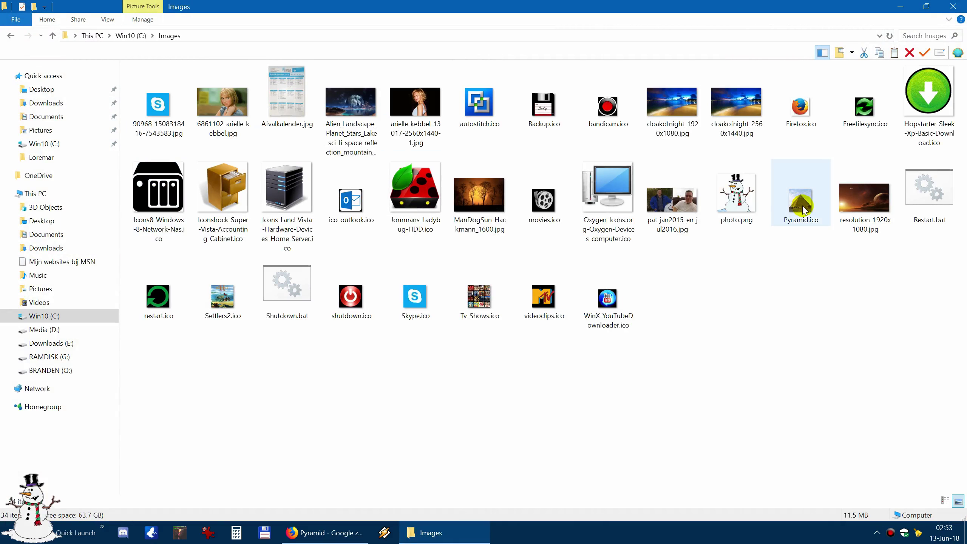
pyautogui.moveTo(804, 211)
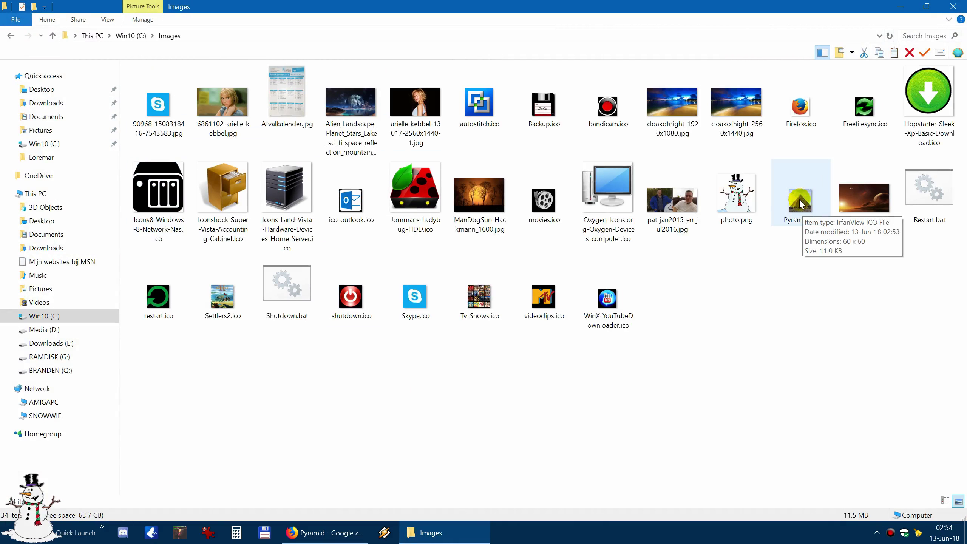
pyautogui.hotkey('alt', 'F4')
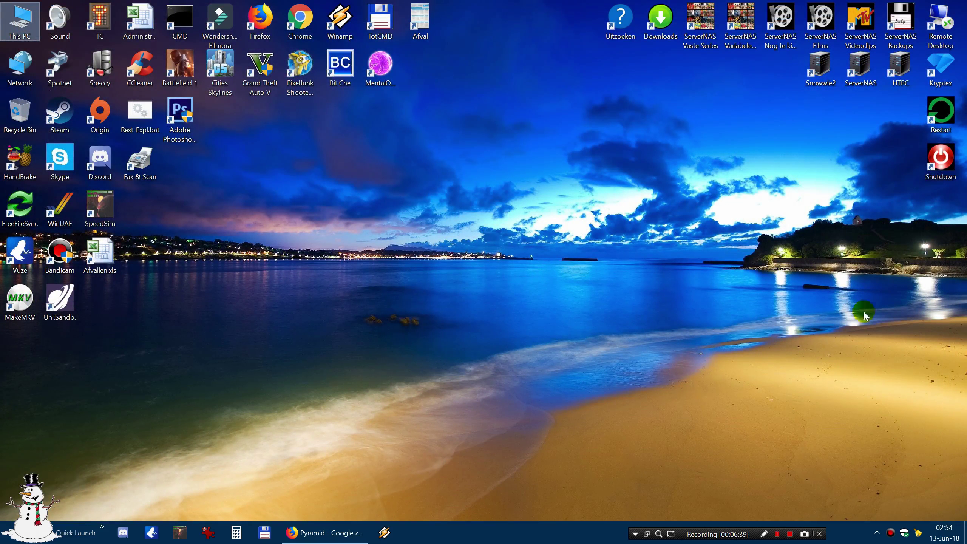
# Step: Move the Kryptex shortcut out of the desktop icon group to an empty spot in the upper middle of the desktop
pyautogui.moveTo(941, 68); pyautogui.dragTo(420, 156)
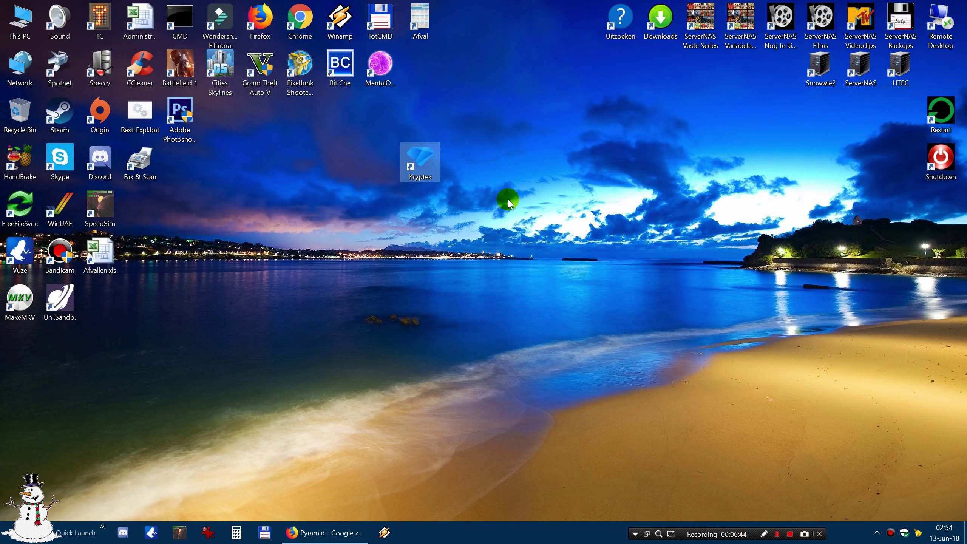
pyautogui.moveTo(423, 161); pyautogui.dragTo(503, 160)
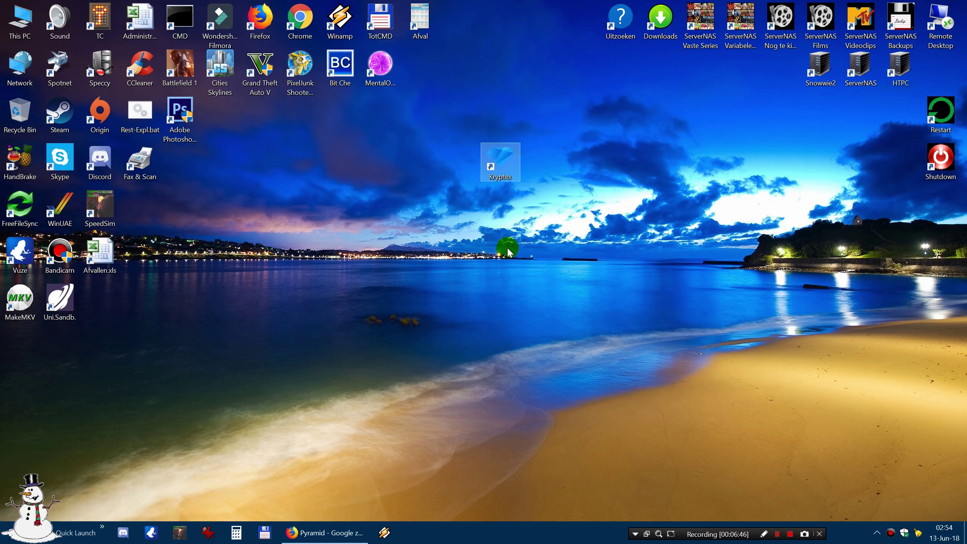
pyautogui.click(506, 247)
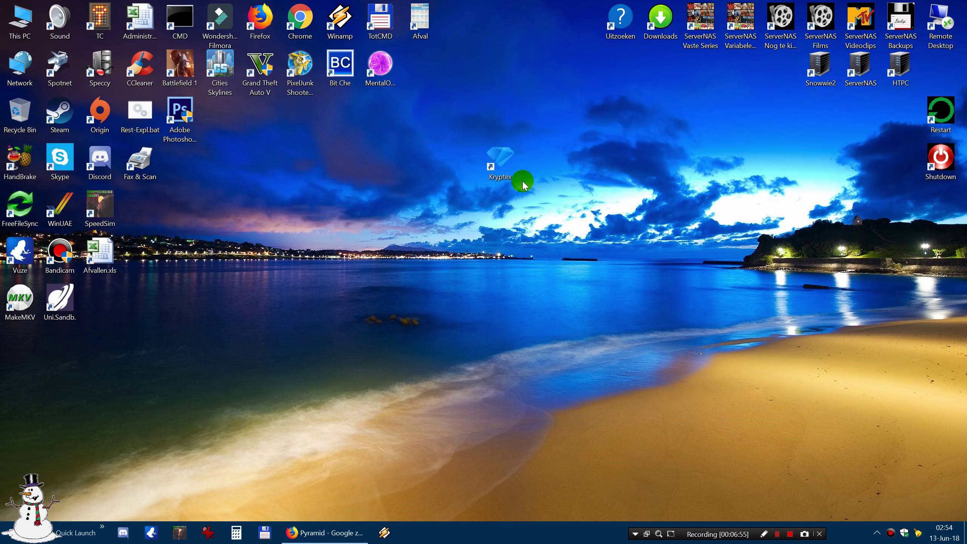
pyautogui.moveTo(501, 156); pyautogui.dragTo(474, 219)
pyautogui.moveTo(452, 215); pyautogui.dragTo(531, 122)
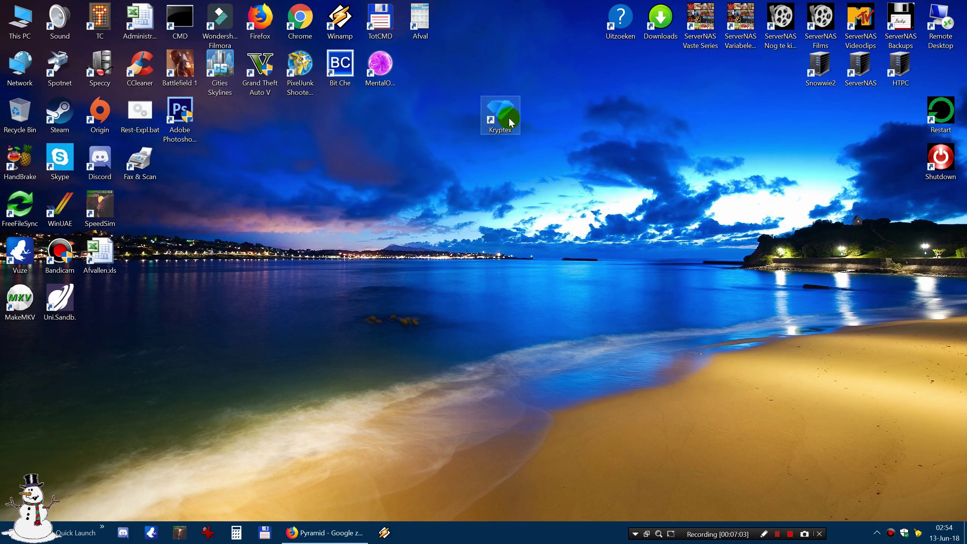
# Step: Display the Kryptex shortcut's properties, reposition that window and open the icon selection for the shortcut
pyautogui.rightClick(500, 112)
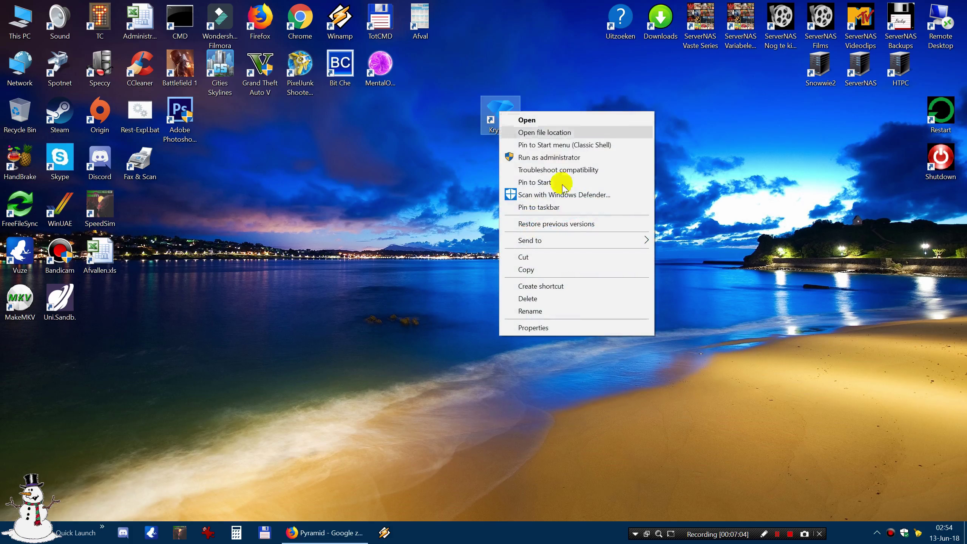
pyautogui.click(555, 327)
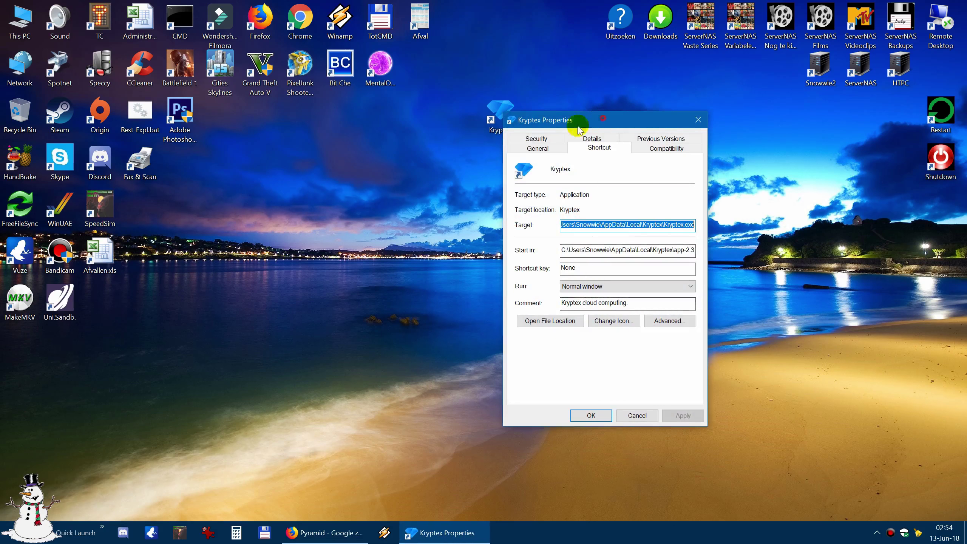
pyautogui.moveTo(595, 122); pyautogui.dragTo(415, 157)
pyautogui.click(420, 359)
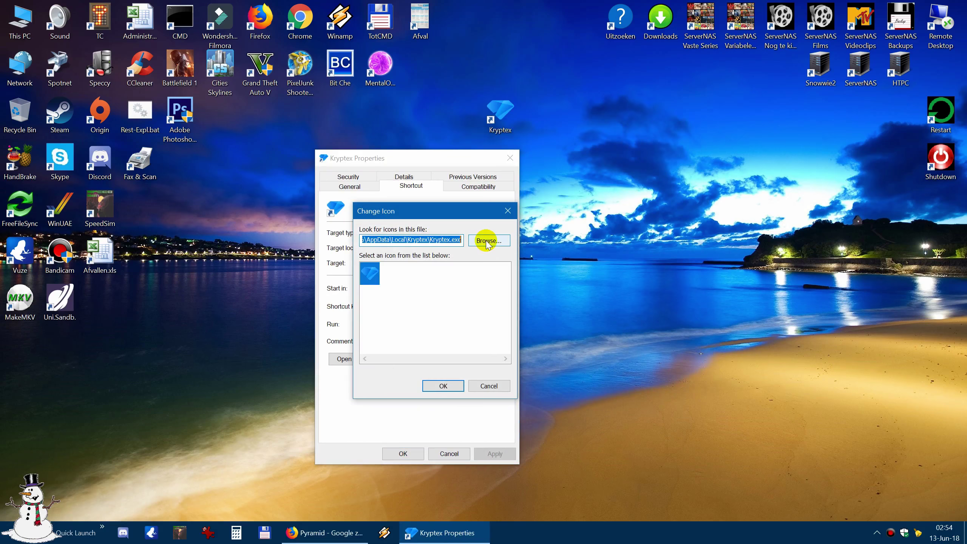
# Step: Browse to the Images folder on drive C: and load Pyramid.ico as the icon file for the Kryptex shortcut
pyautogui.click(487, 241)
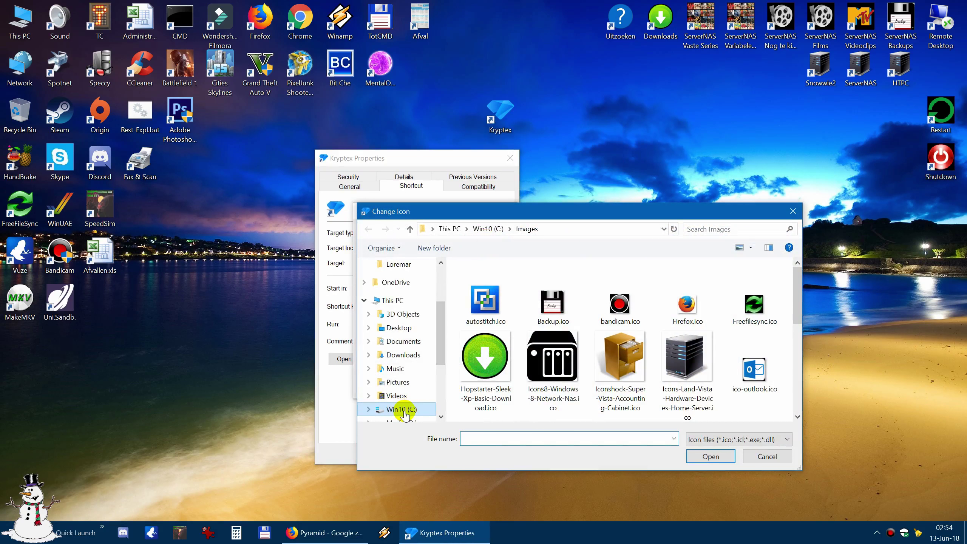
pyautogui.click(402, 411)
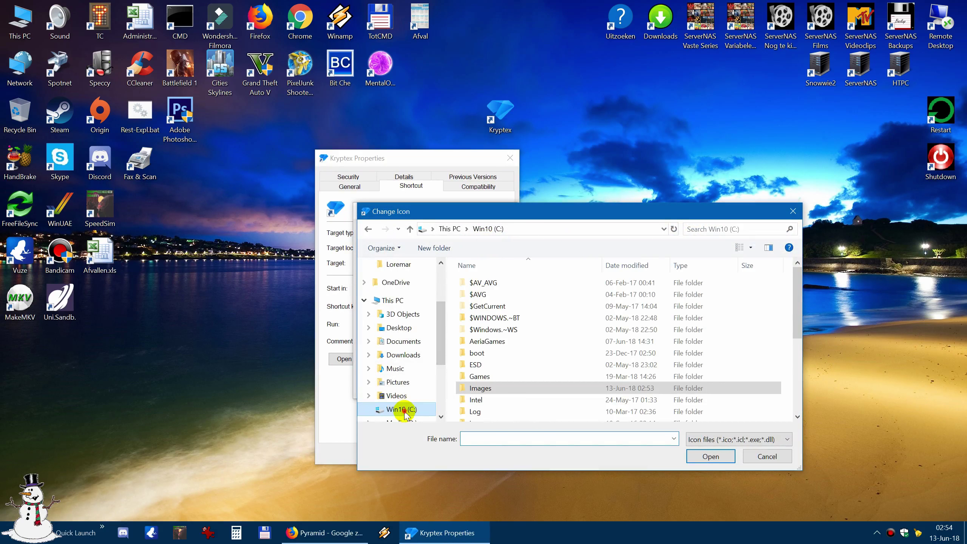
pyautogui.doubleClick(488, 392)
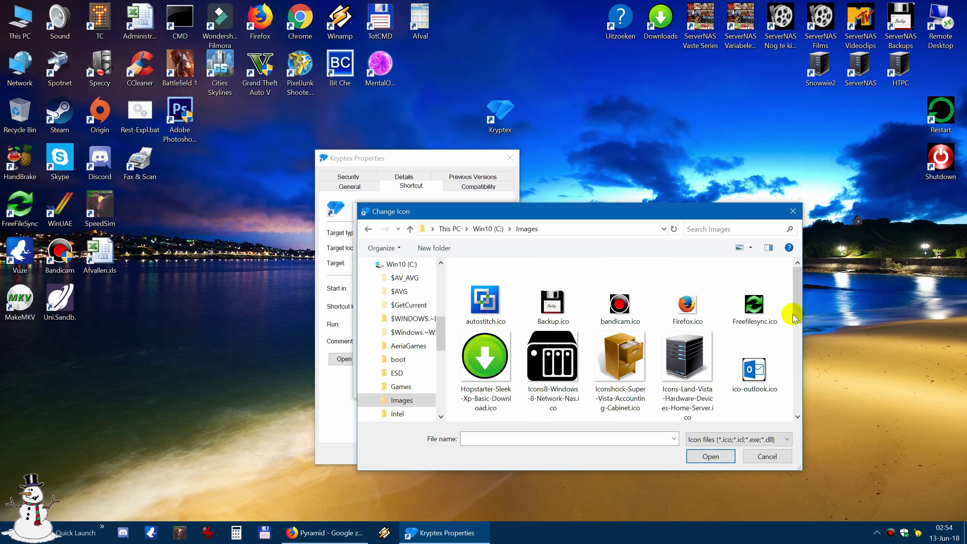
pyautogui.moveTo(796, 305); pyautogui.dragTo(795, 361)
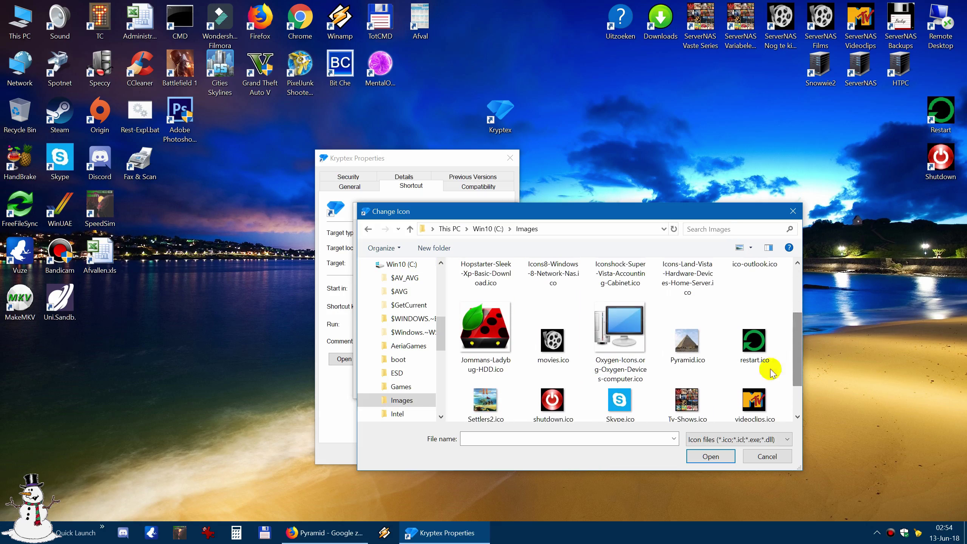
pyautogui.click(685, 345)
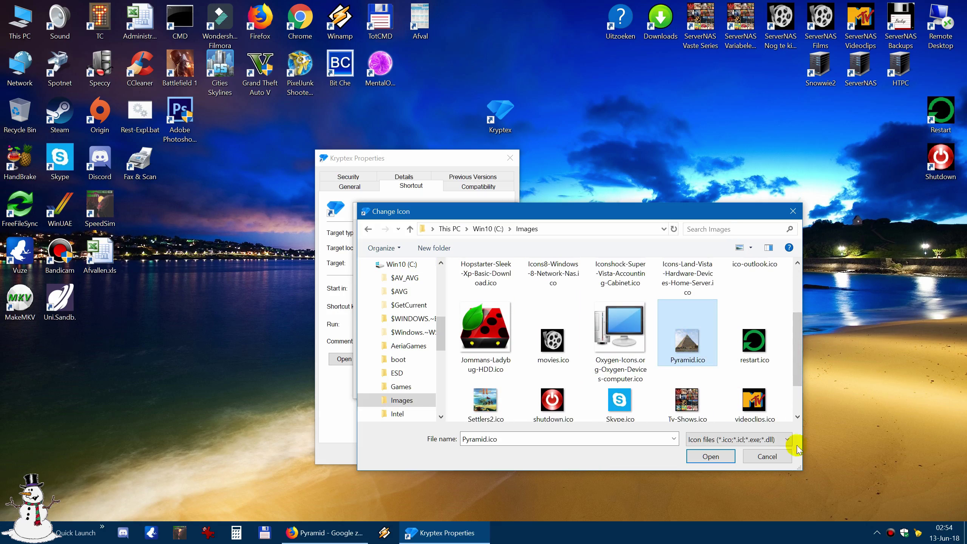
pyautogui.click(711, 456)
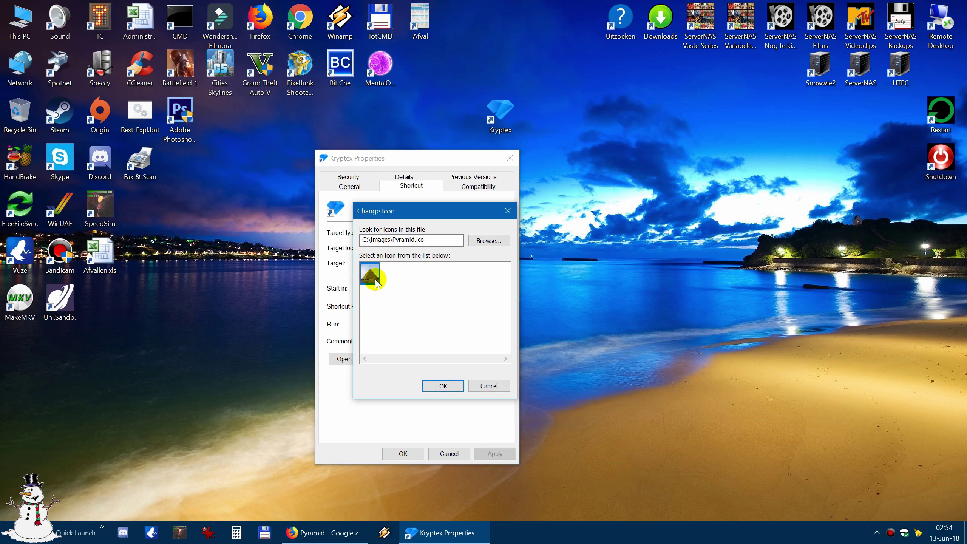
# Step: Accept the pyramid icon, apply it to the Kryptex shortcut and close its properties
pyautogui.click(444, 386)
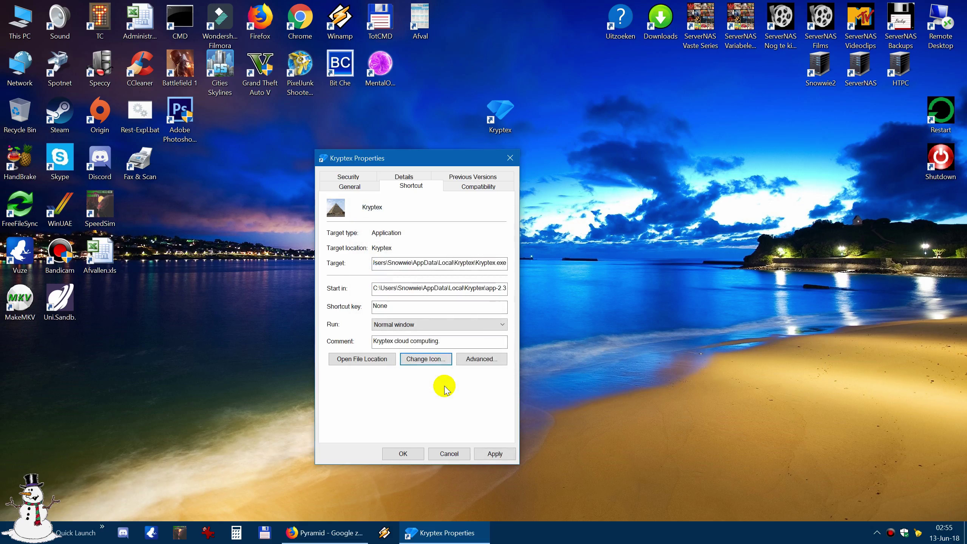
pyautogui.click(495, 454)
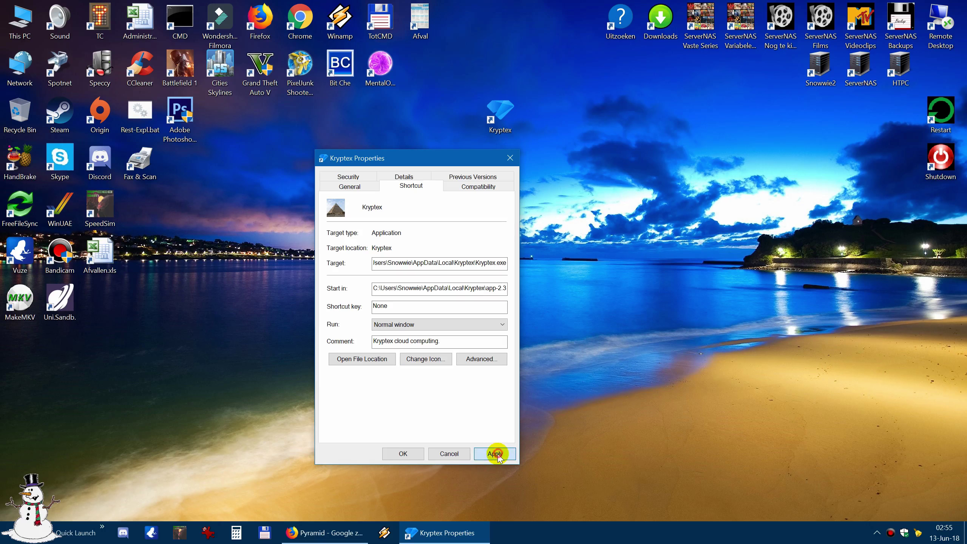
pyautogui.click(403, 454)
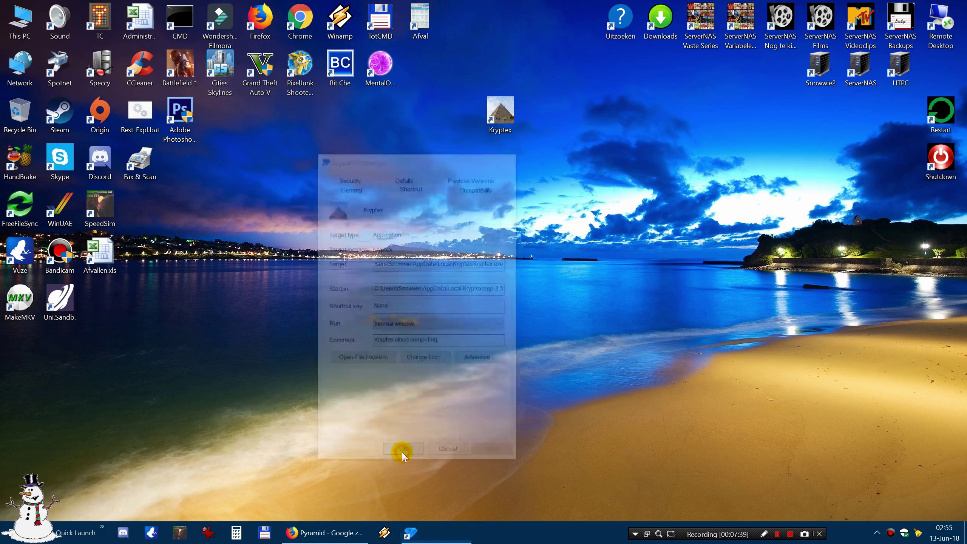
# Step: Move the Kryptex shortcut back into the desktop icon group, between HTPC and Restart, and deselect it
pyautogui.moveTo(513, 123); pyautogui.dragTo(943, 71)
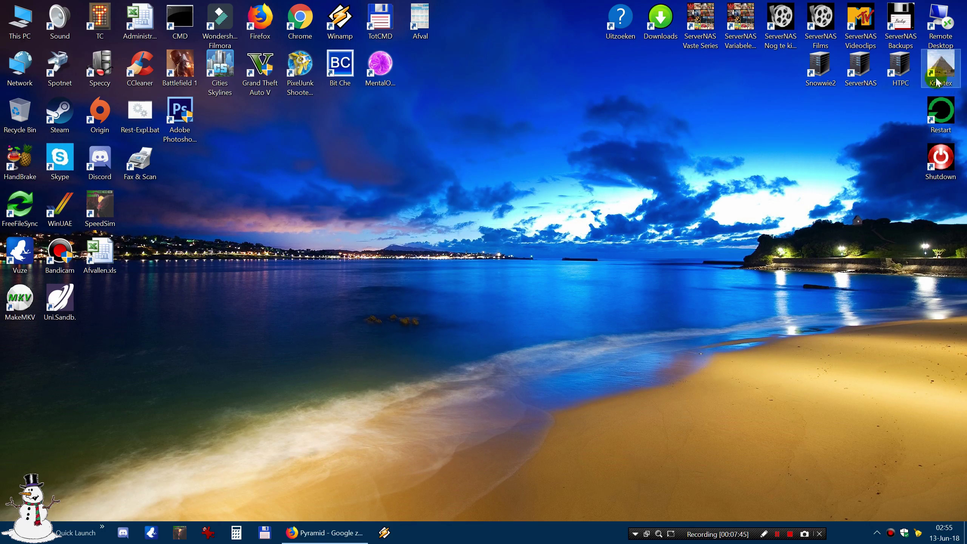
pyautogui.click(779, 209)
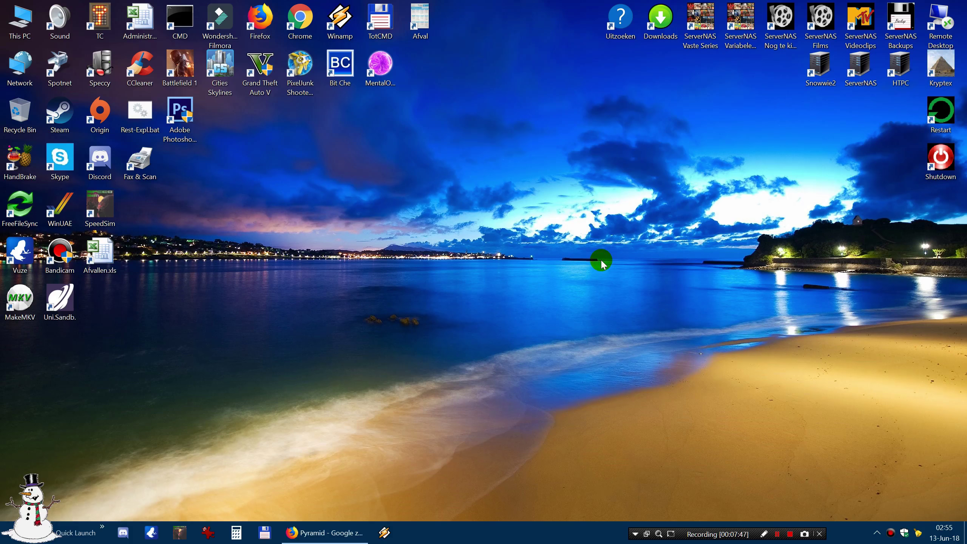
pyautogui.moveTo(945, 74)
pyautogui.mouseDown()
pyautogui.moveTo(498, 157)
pyautogui.moveTo(381, 241)
pyautogui.moveTo(392, 248)
pyautogui.moveTo(625, 201)
pyautogui.moveTo(947, 71)
pyautogui.mouseUp()
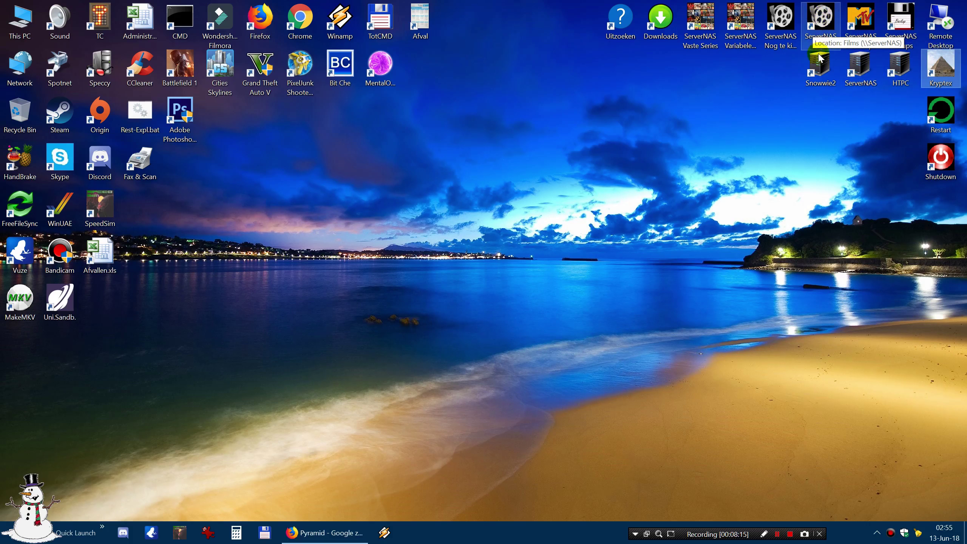
pyautogui.click(781, 24)
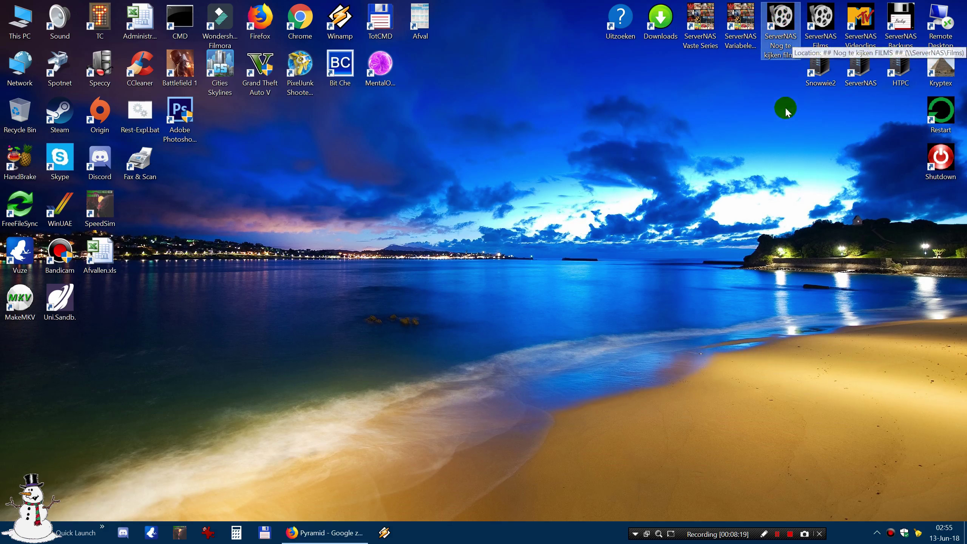
pyautogui.click(757, 84)
pyautogui.doubleClick(747, 23)
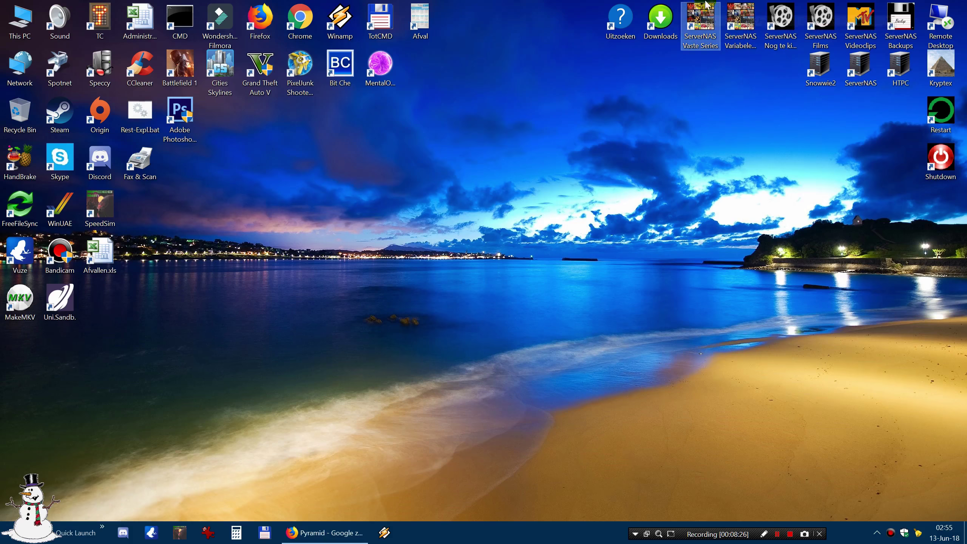
pyautogui.click(880, 154)
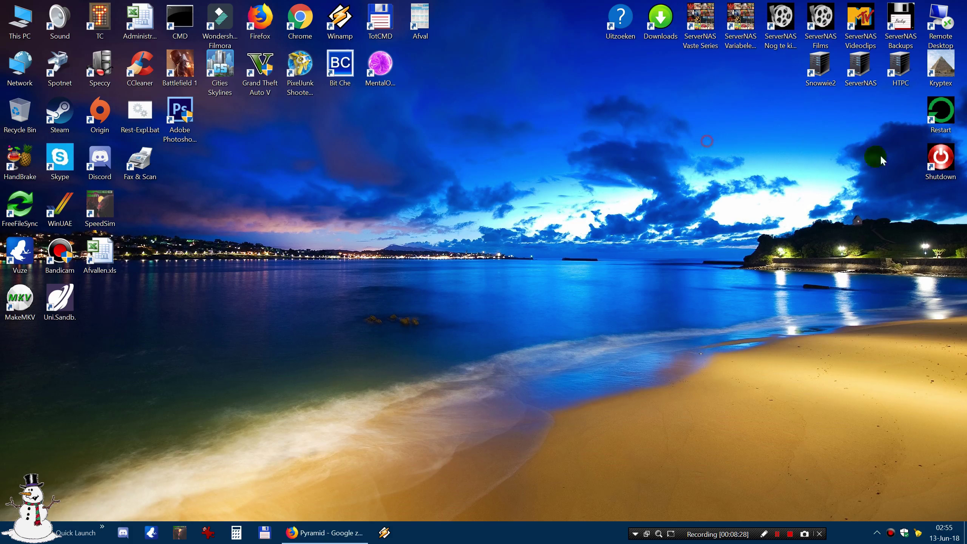